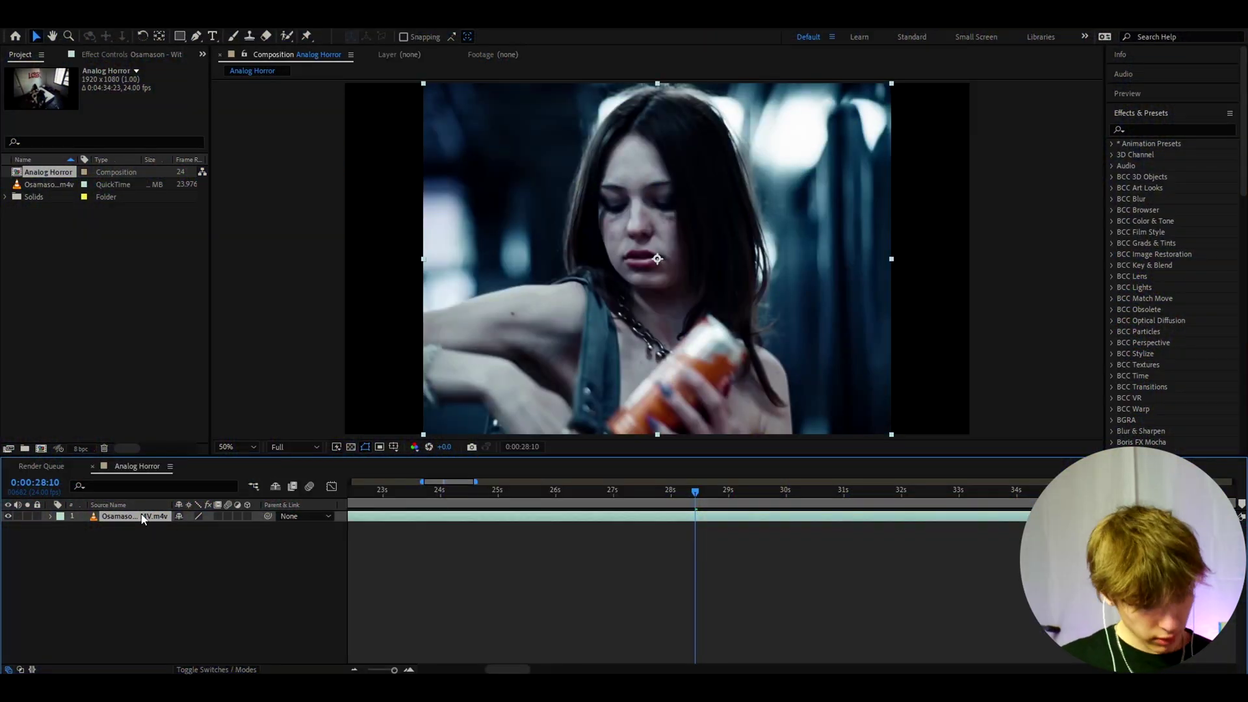
- Add a new adjustment layer above the footage and apply Hue/Saturation to it
key("ctrl+alt+y")
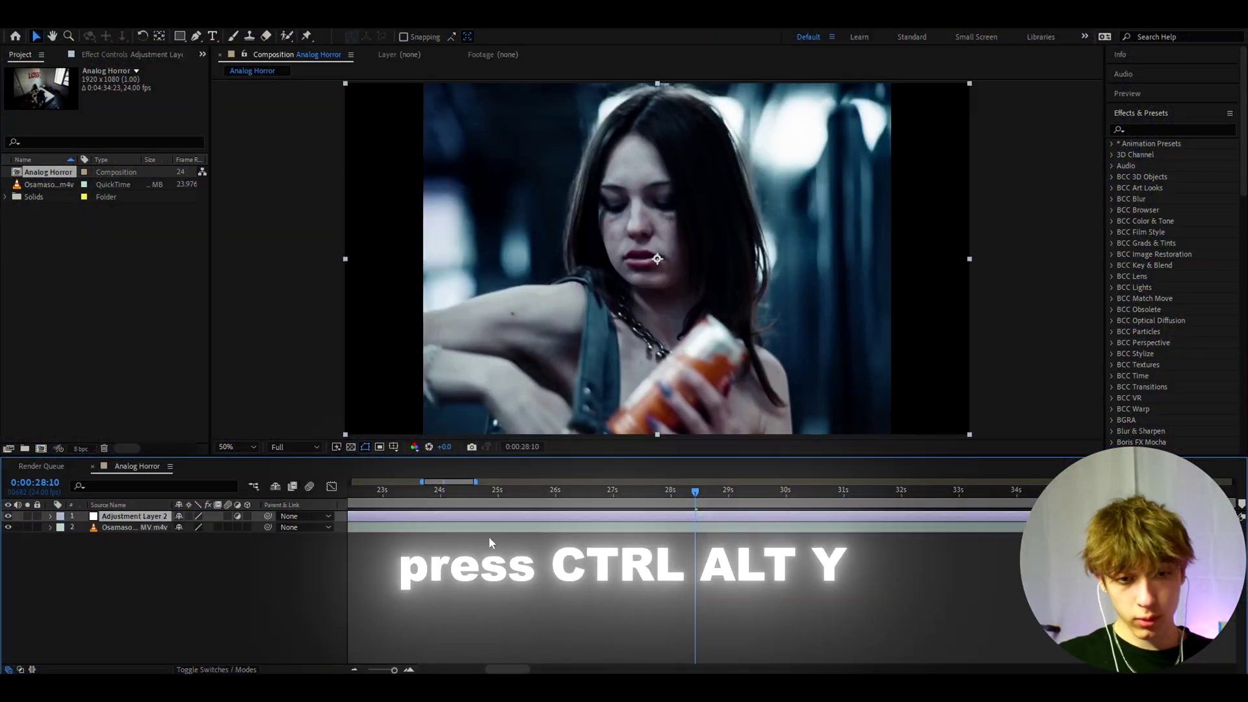
key("ctrl+space")
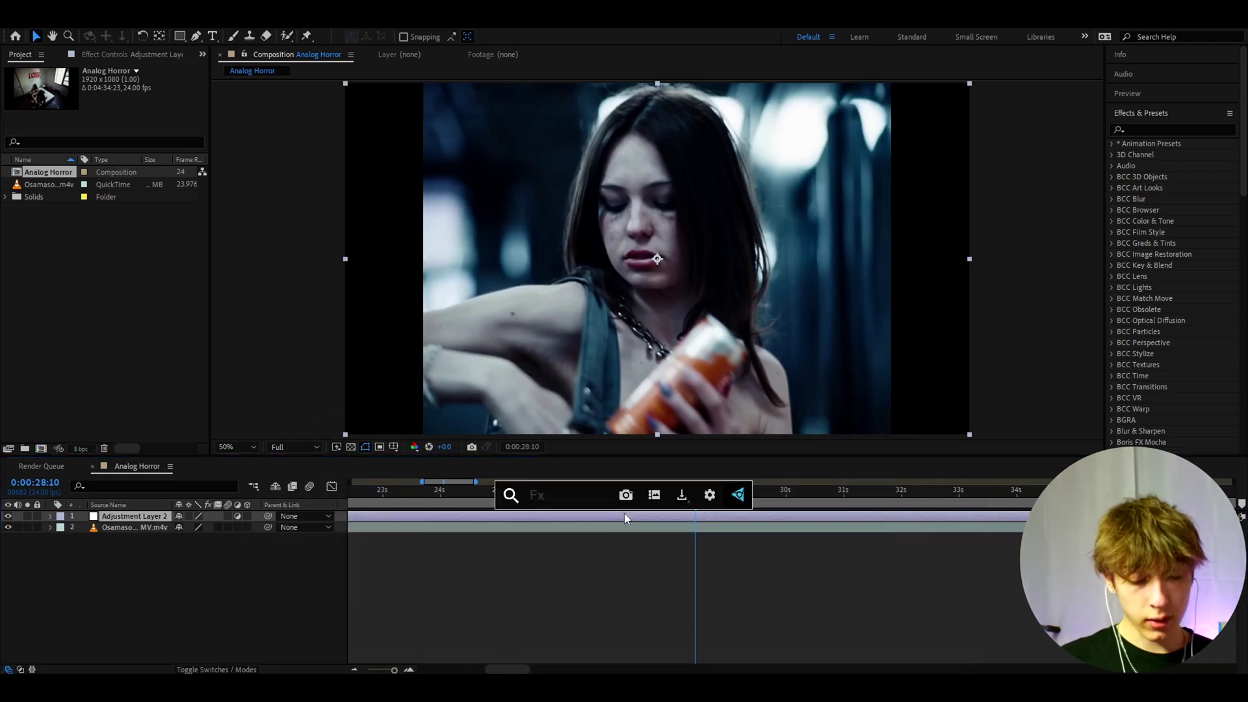
type("hue")
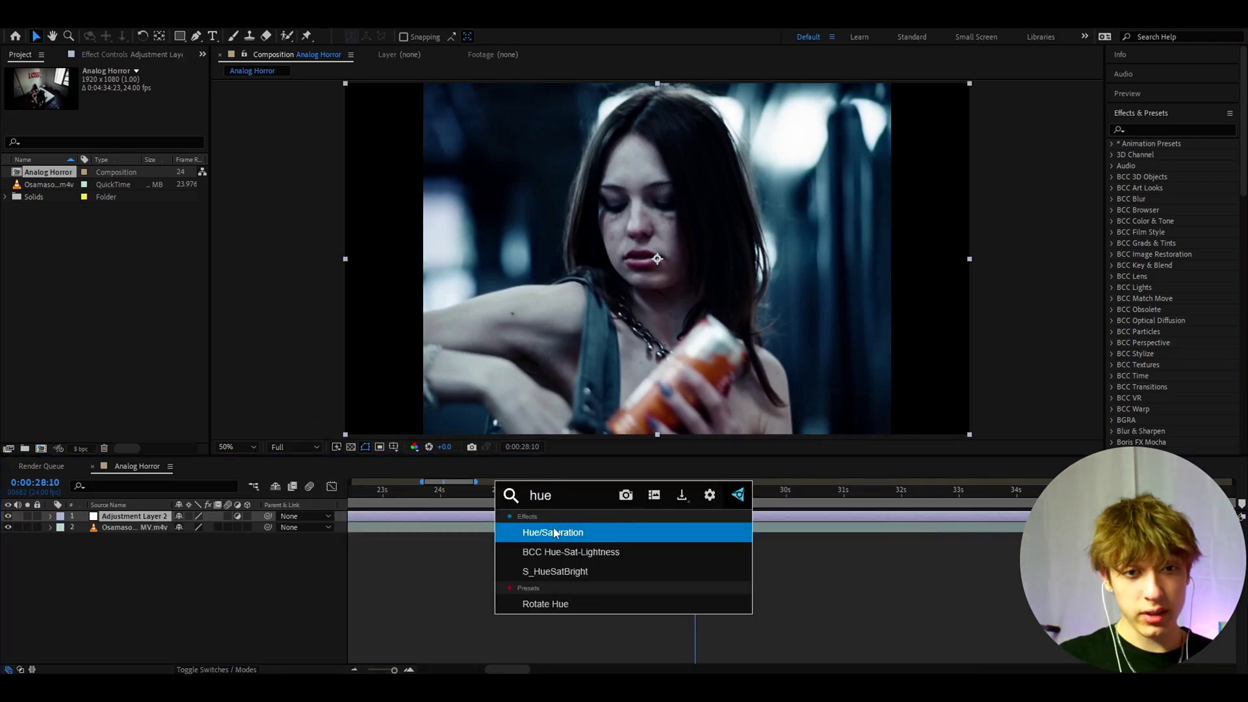
left_click(554, 533)
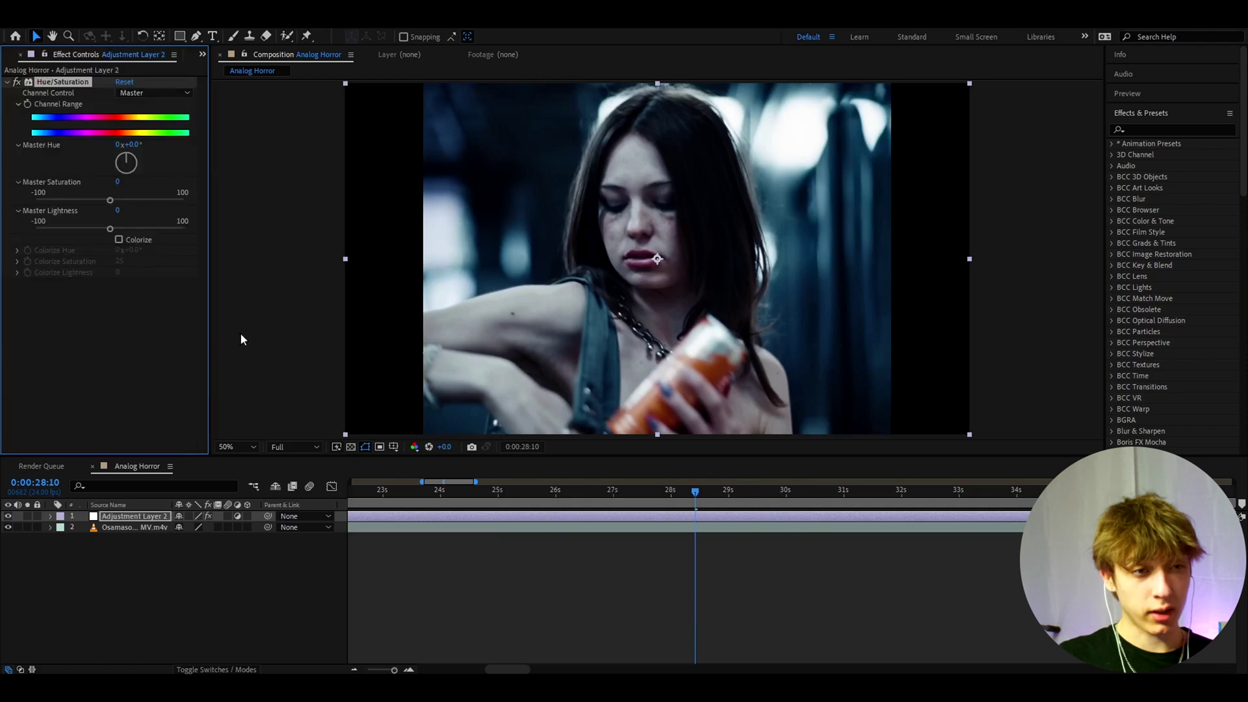
- Set Hue/Saturation Master Saturation to -27
left_click(119, 182)
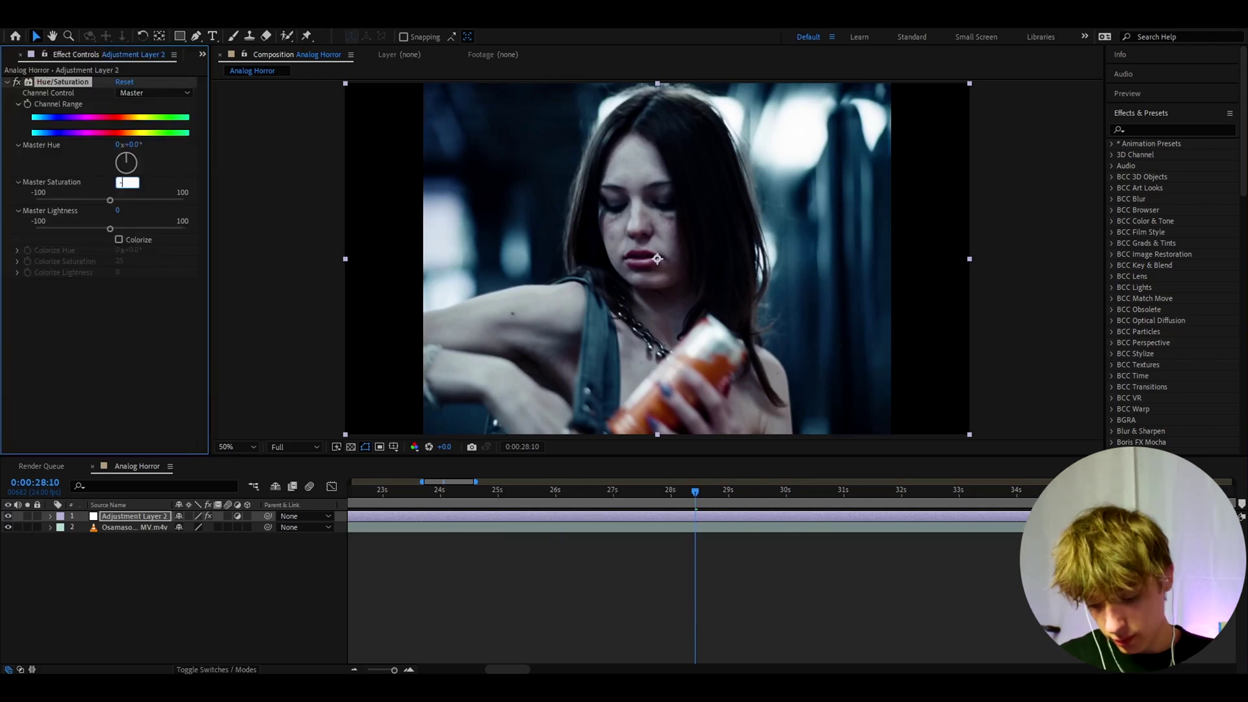
key("Return")
key("ctrl+space")
key("Escape")
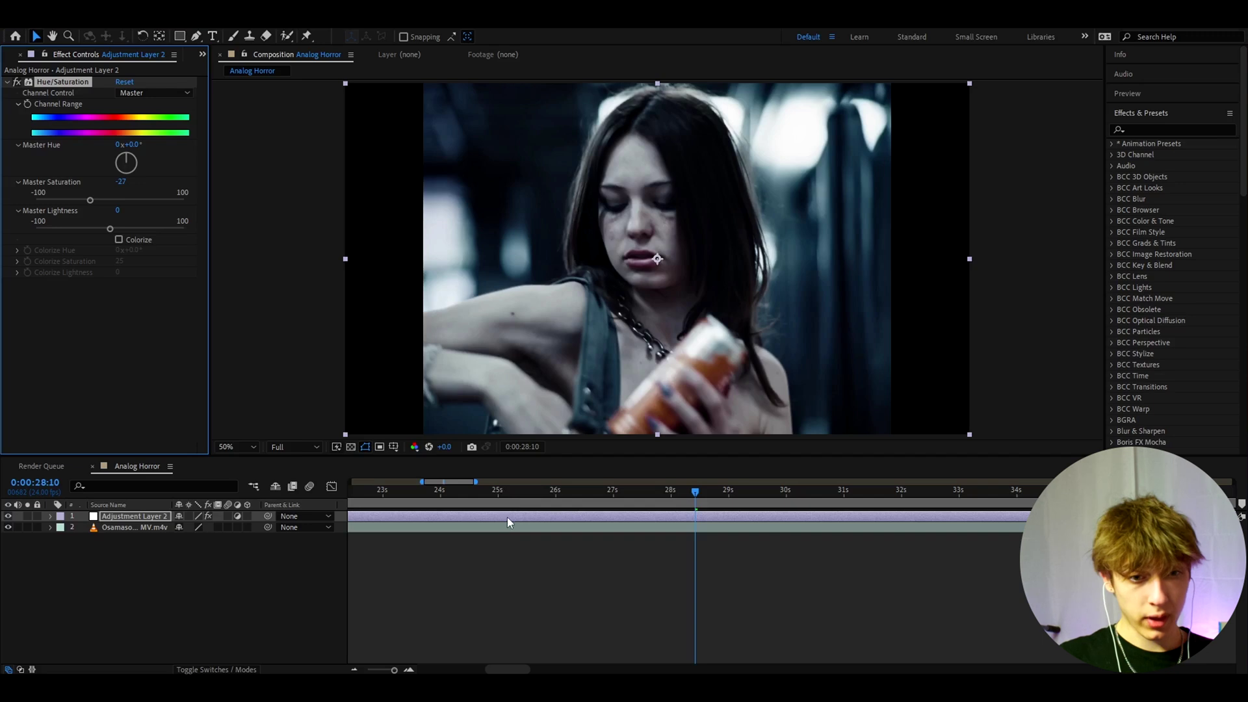
left_click(508, 519)
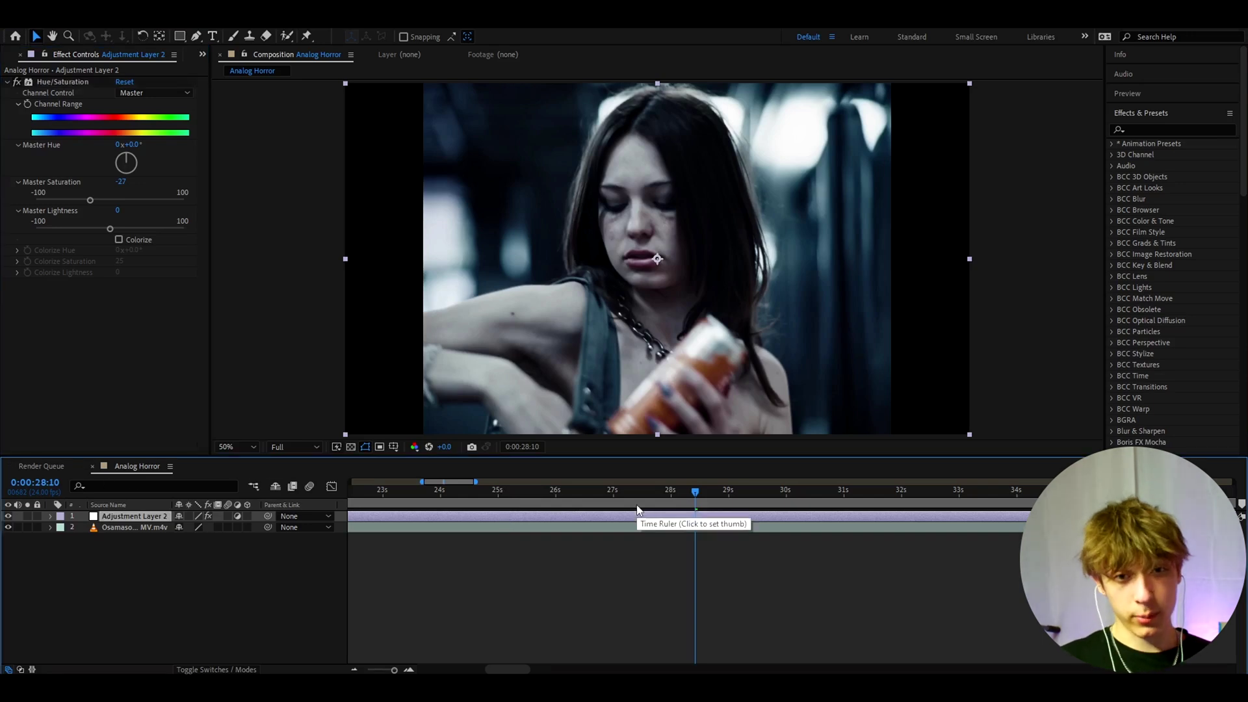
left_click(50, 82)
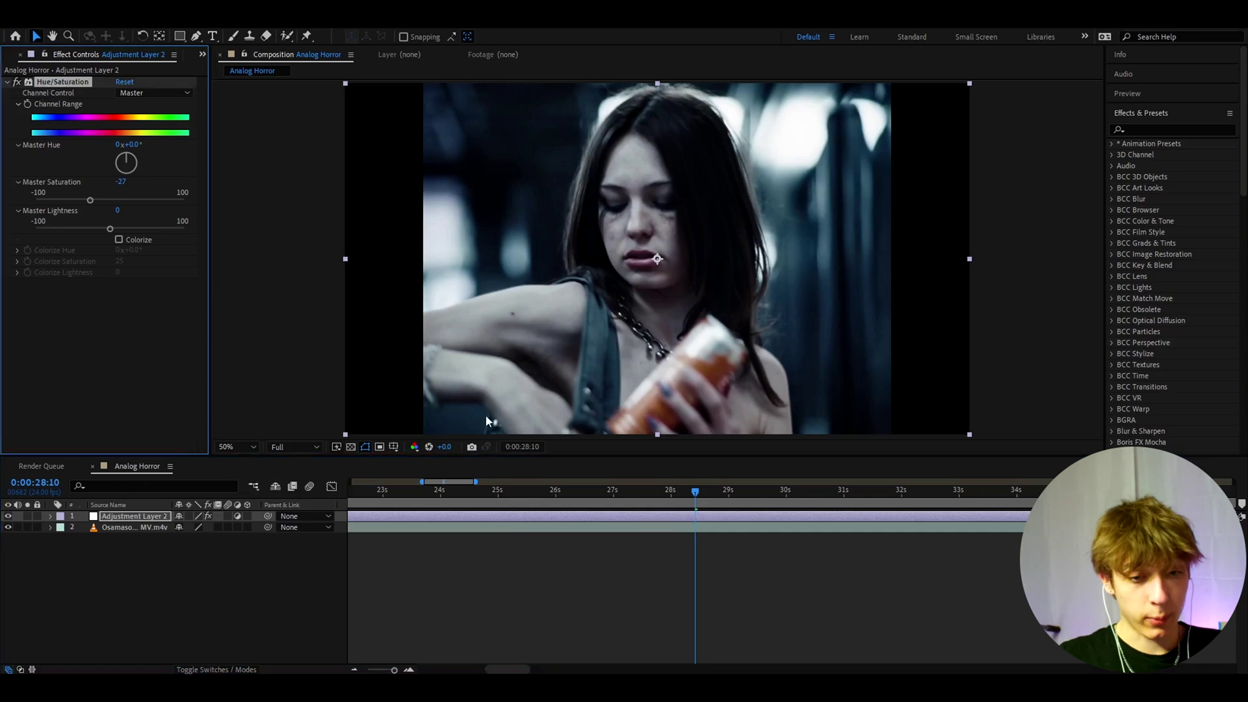
left_click(692, 515)
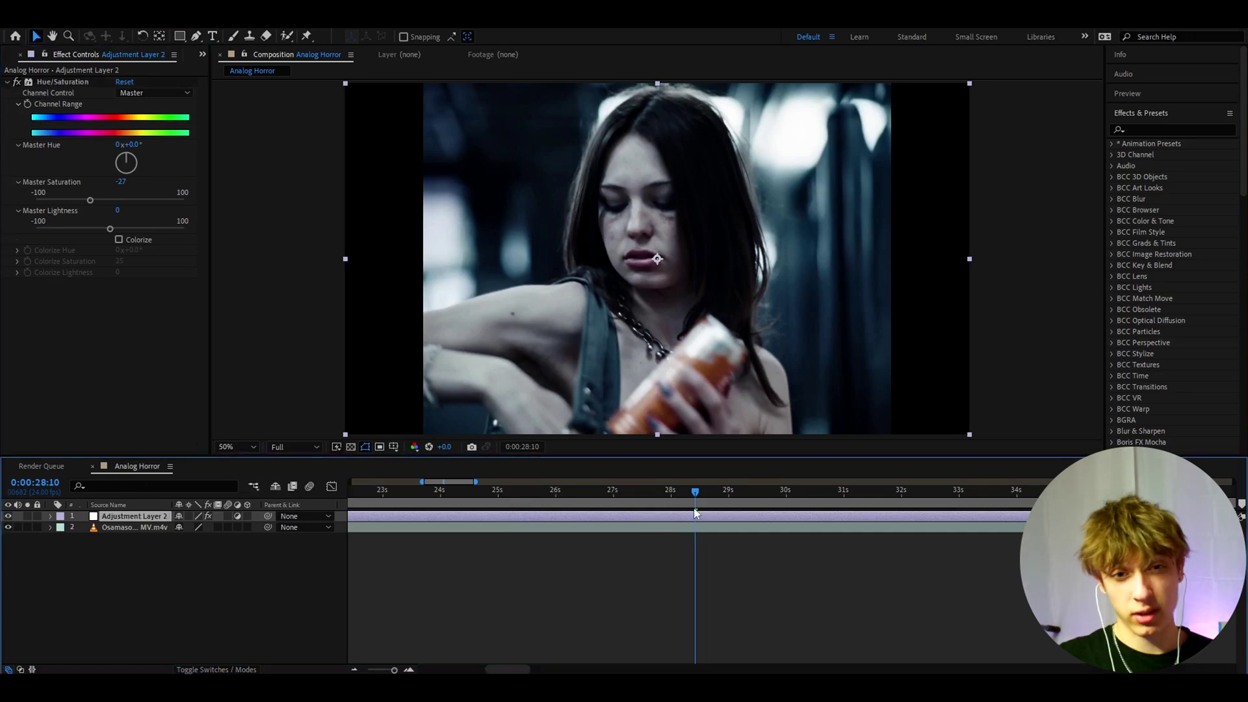
- Apply S_TVDamage to the adjustment layer with Reception Master at 0.1
key("ctrl+space")
type("s_tvdam")
left_click(650, 536)
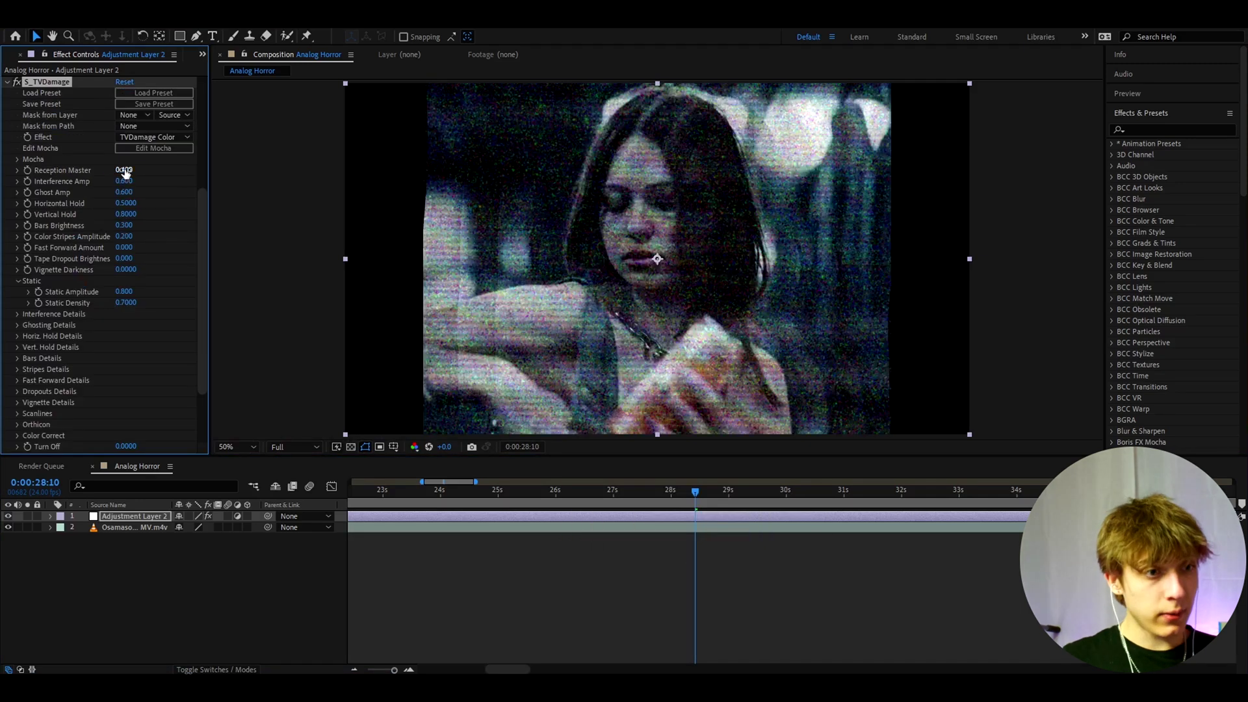
left_click(124, 171)
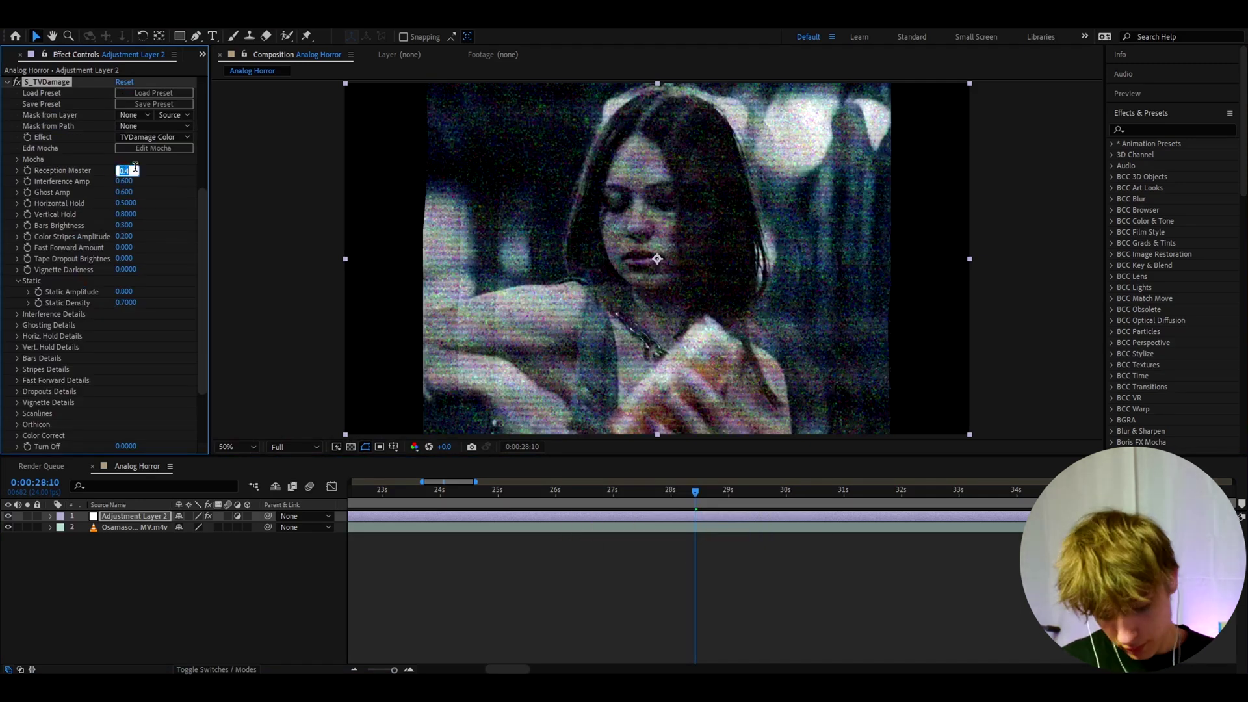
type("0.1")
key("Return")
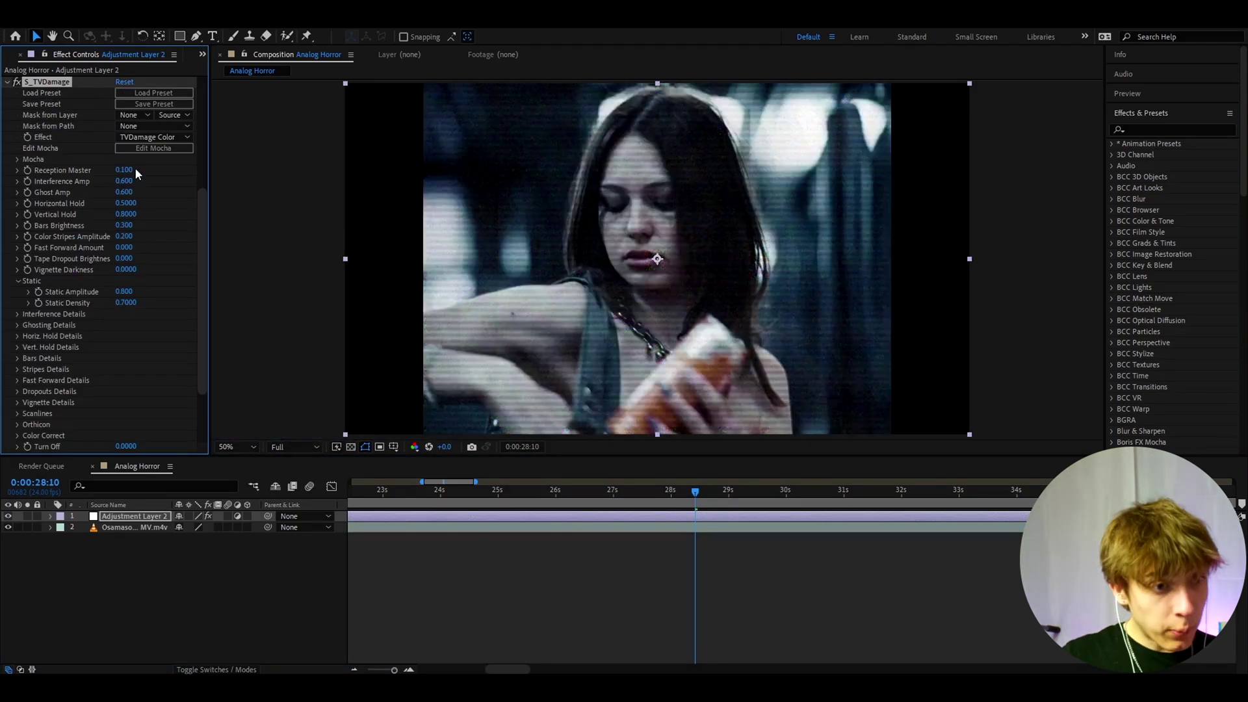
- Set Color Stripes Amplitude to 4 and preview the stripes around 0:00:28:10
left_click(123, 236)
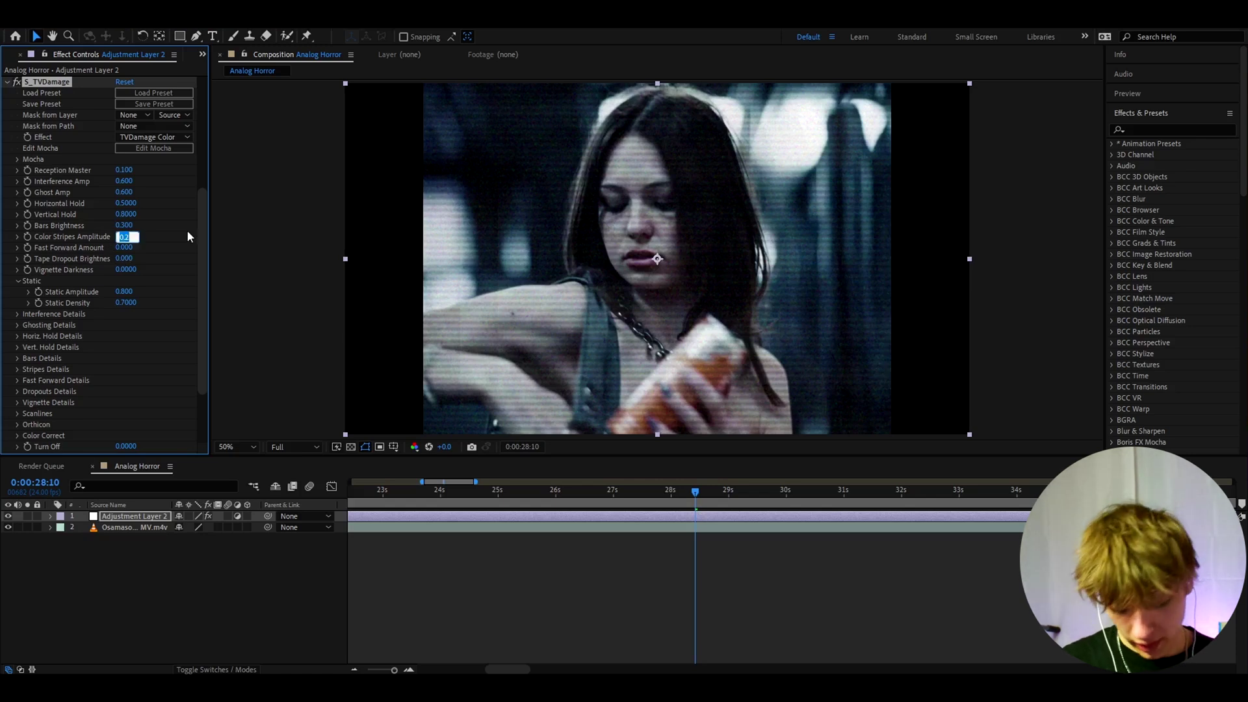
type("4")
key("Return")
left_click_drag(117, 239, 147, 234)
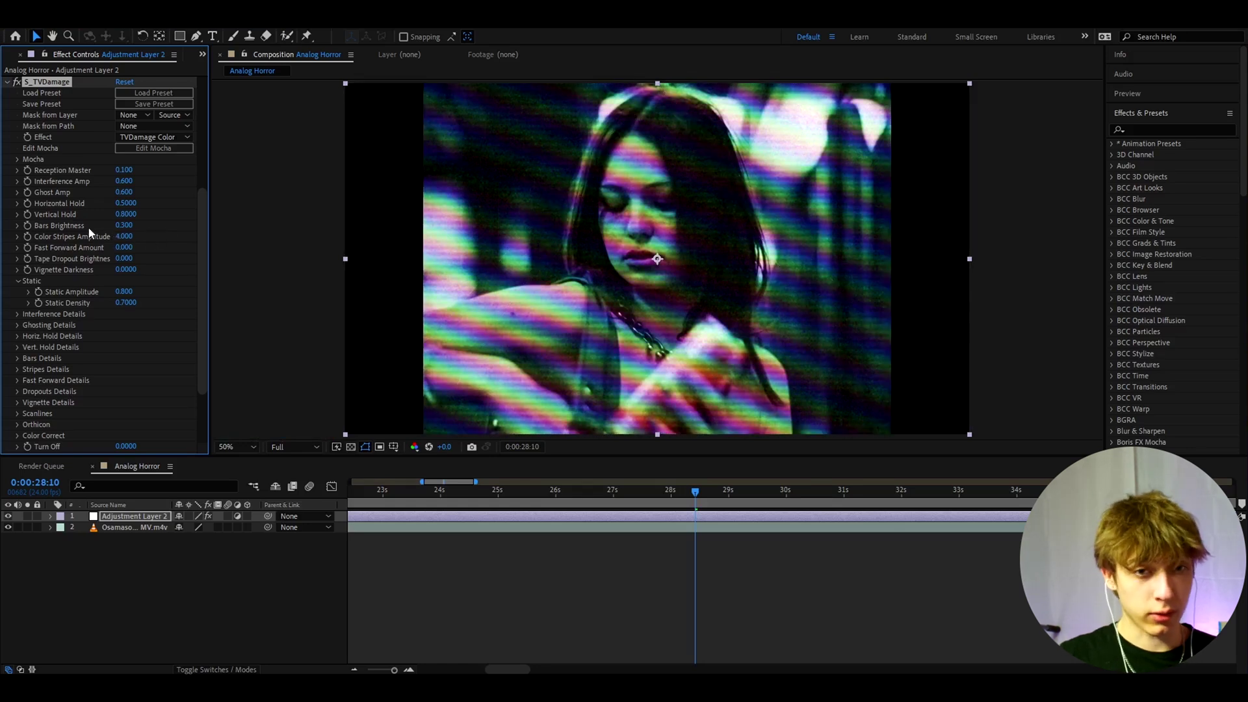
left_click(742, 497)
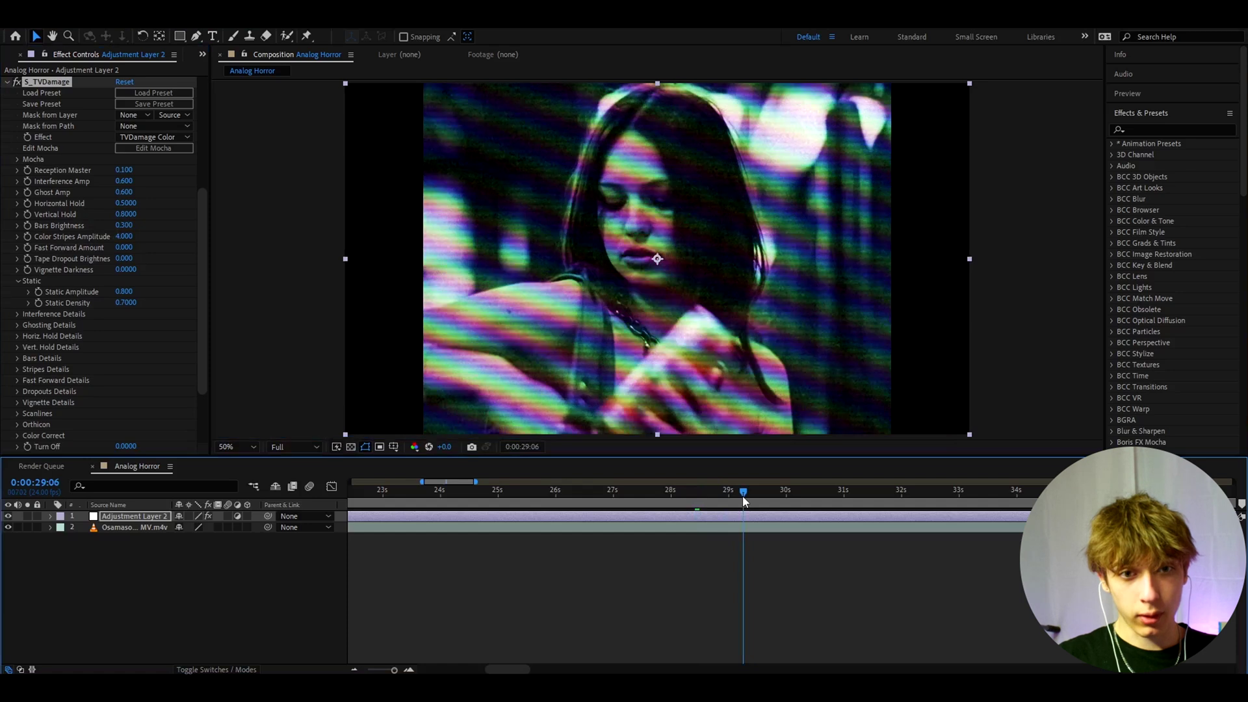
left_click_drag(742, 497, 694, 485)
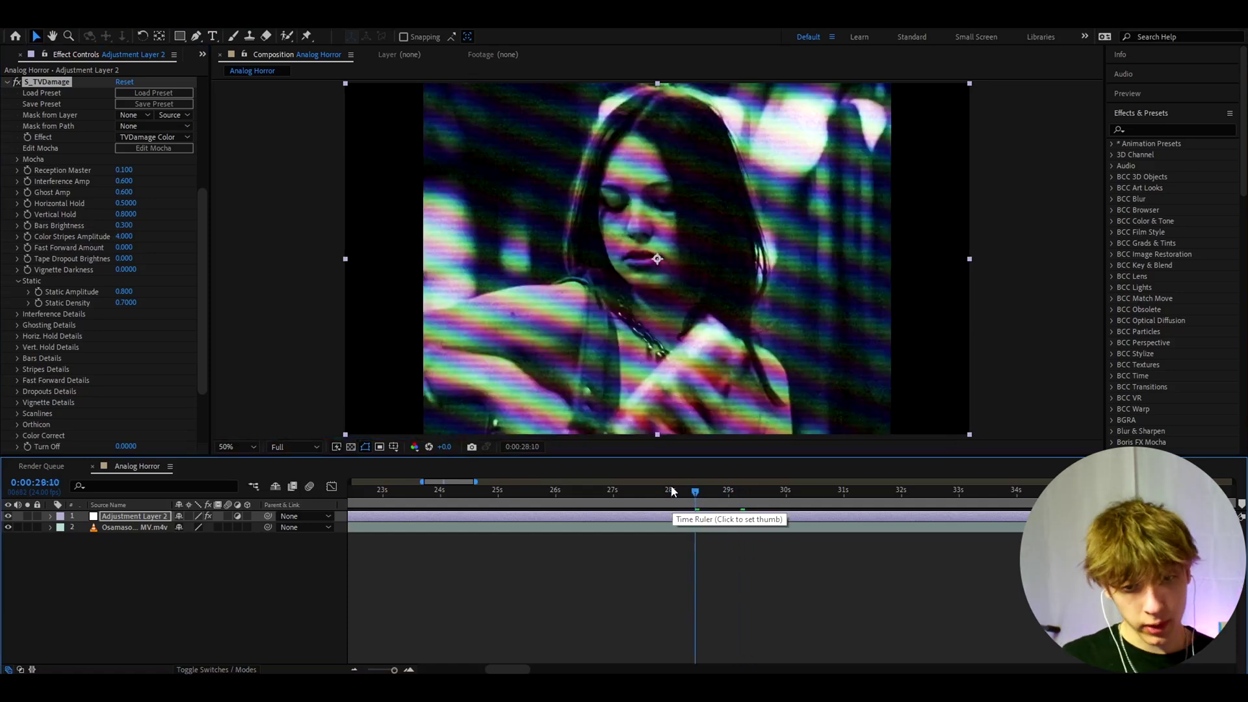
- Apply the Signal effect with Cutoff filter at 250
key("ctrl+space")
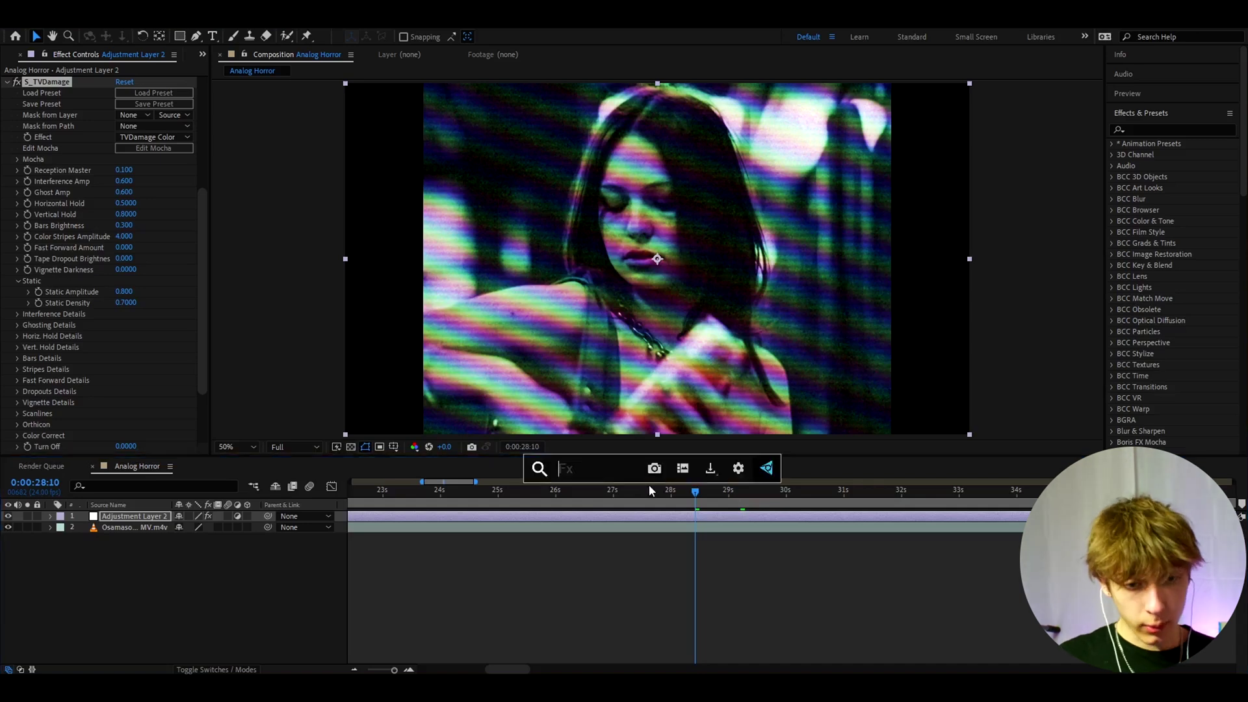
type("signal")
key("Return")
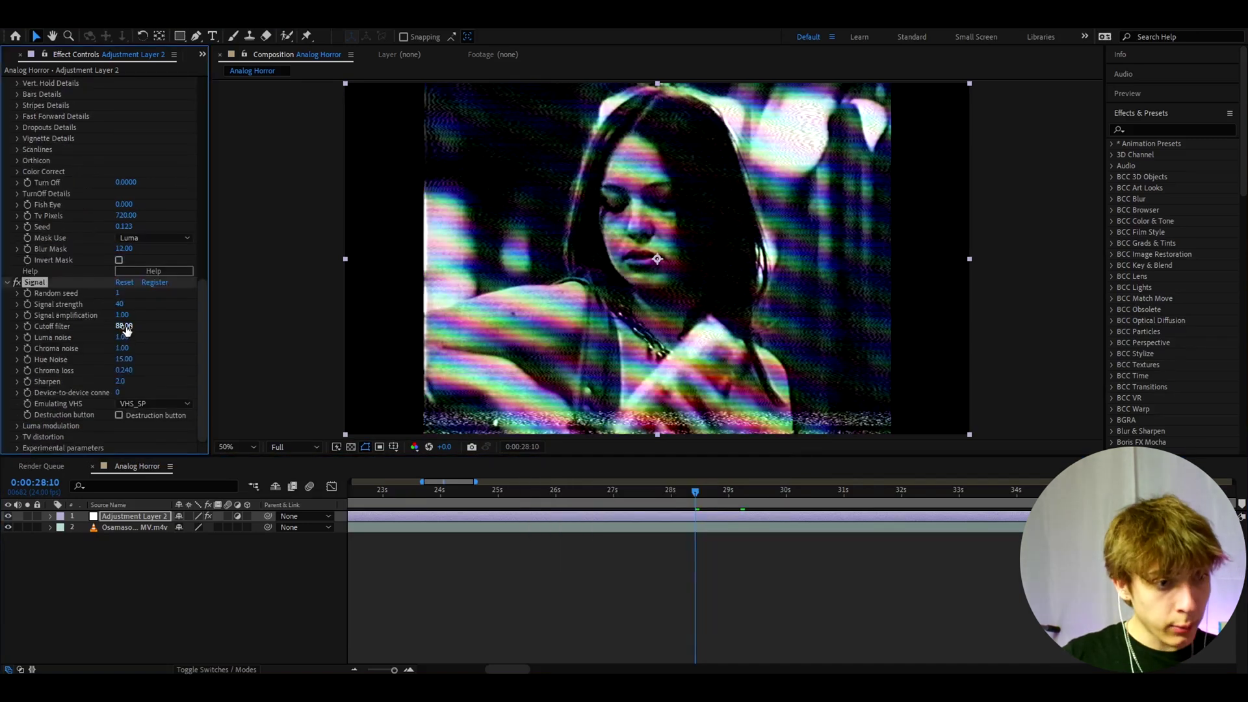
left_click(124, 326)
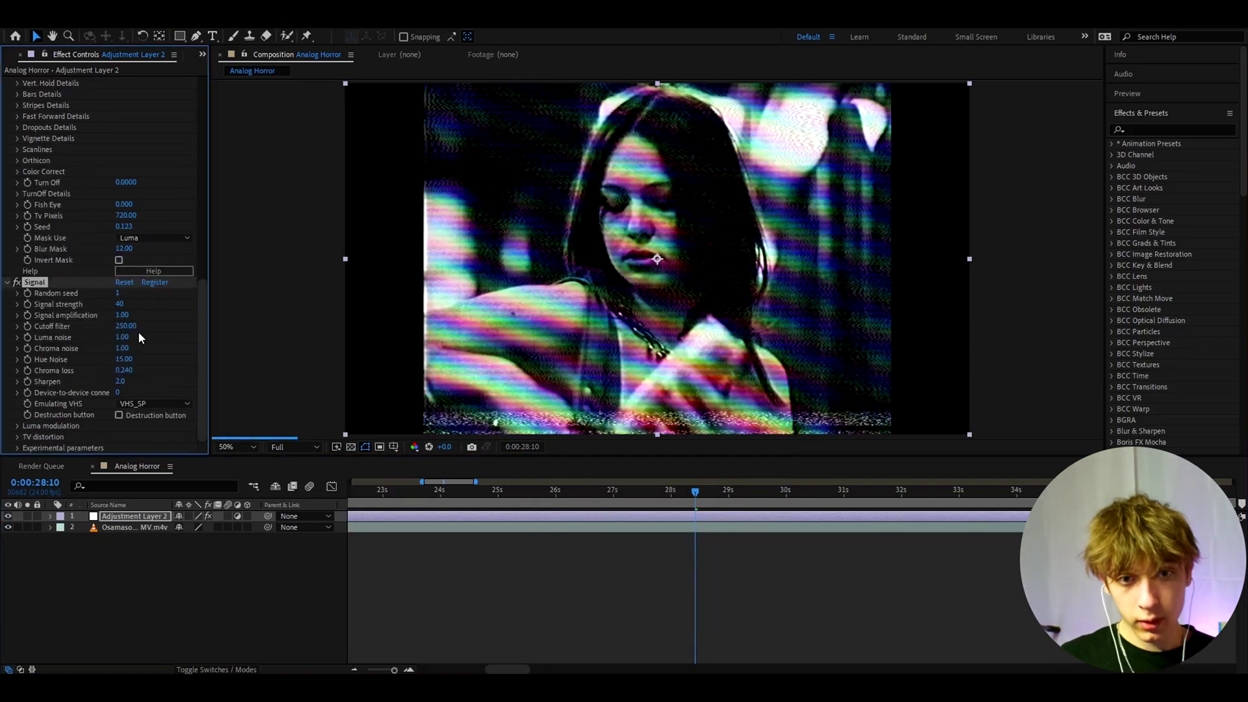
key("Return")
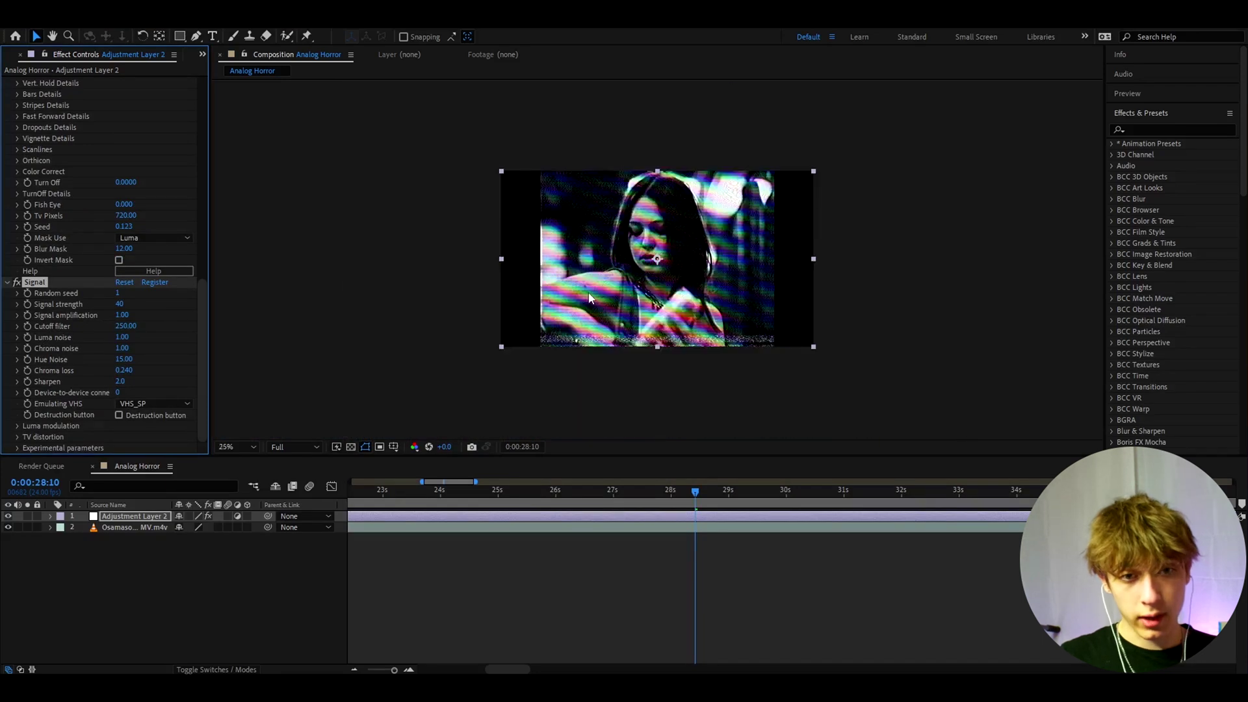
- Turn off Signal's Tape Errors and switch on Luma modulation
left_click(17, 426)
scroll(96, 410, "down", 3)
left_click(119, 393)
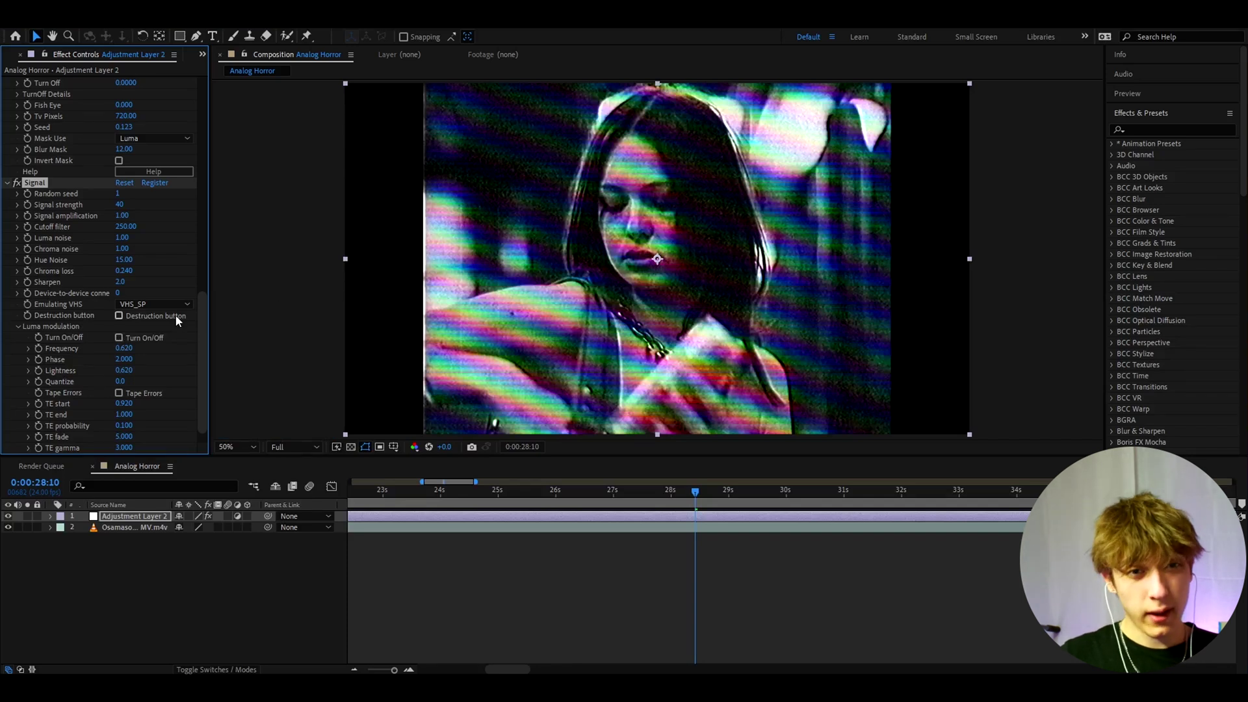
left_click(119, 337)
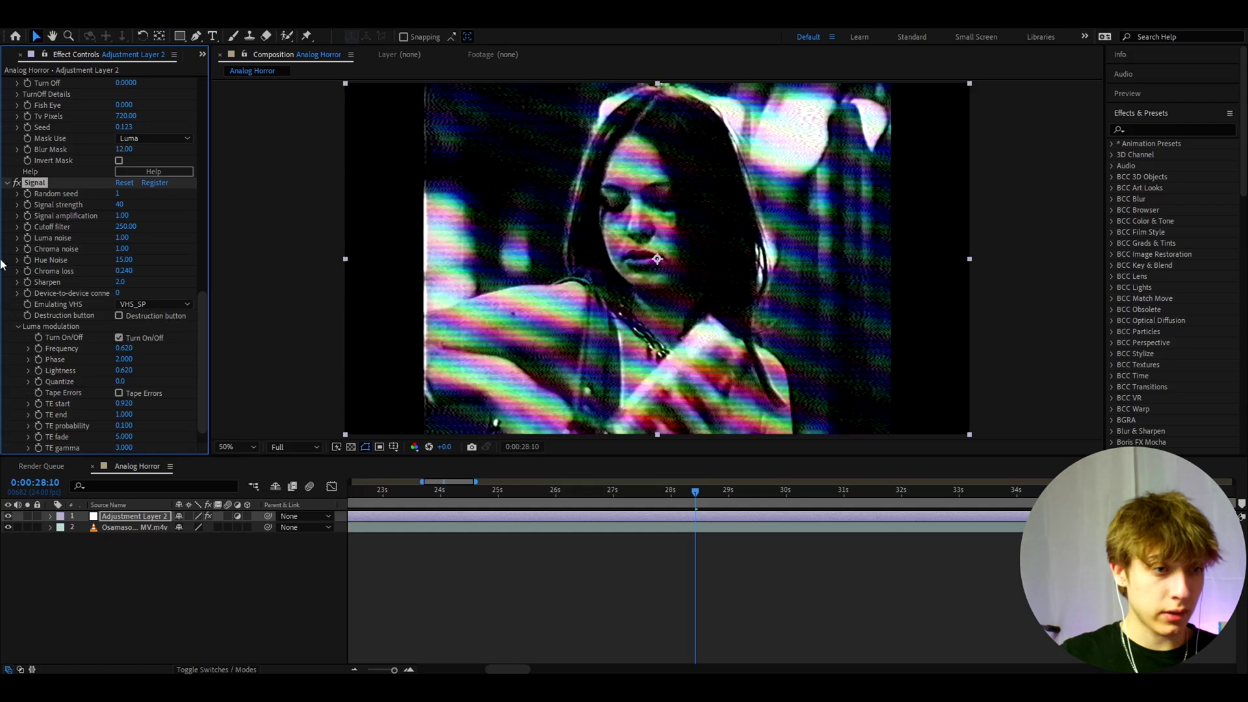
scroll(62, 322, "down", 1)
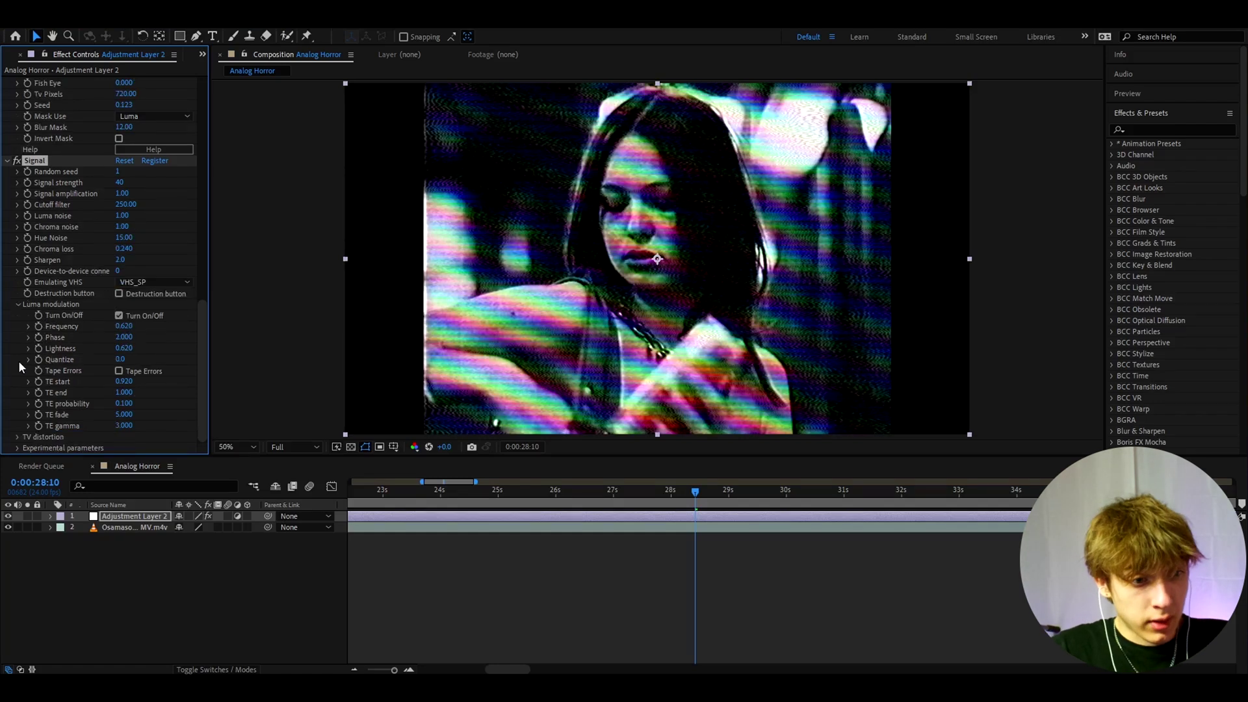
- Apply S_Flicker to the adjustment layer with Amplitude 0.3
key("ctrl+space")
type("s")
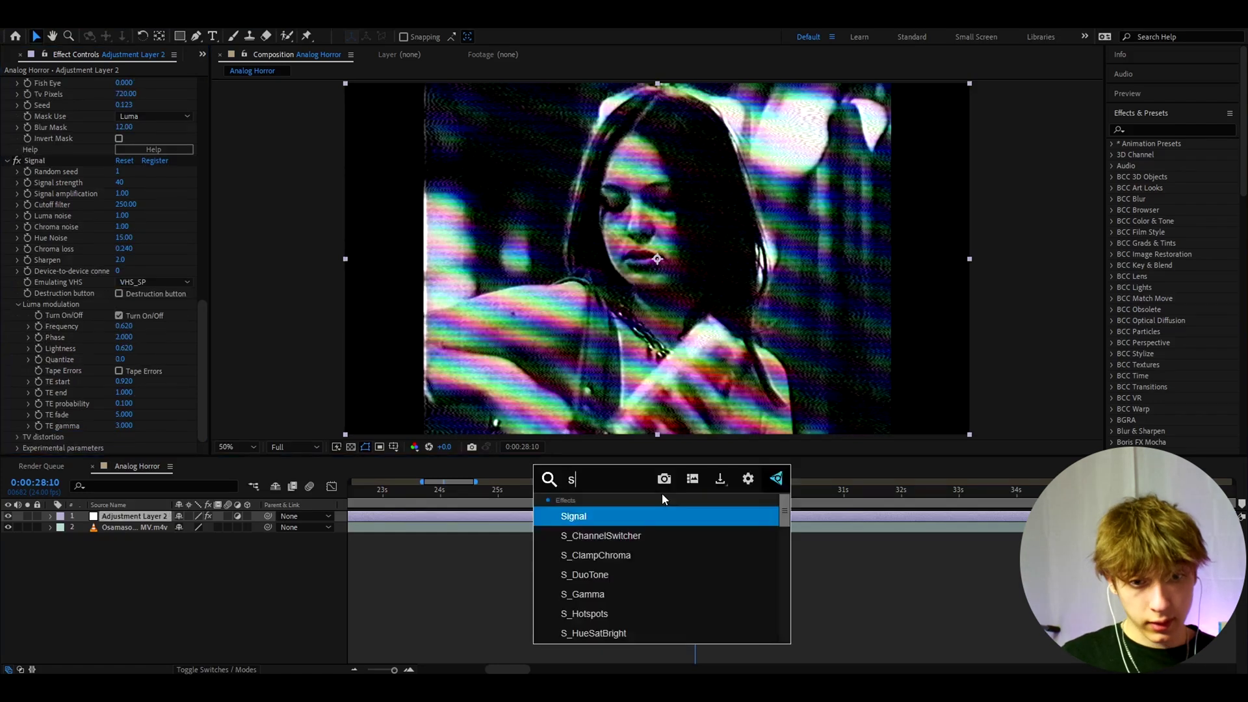
type("_flick")
key("Return")
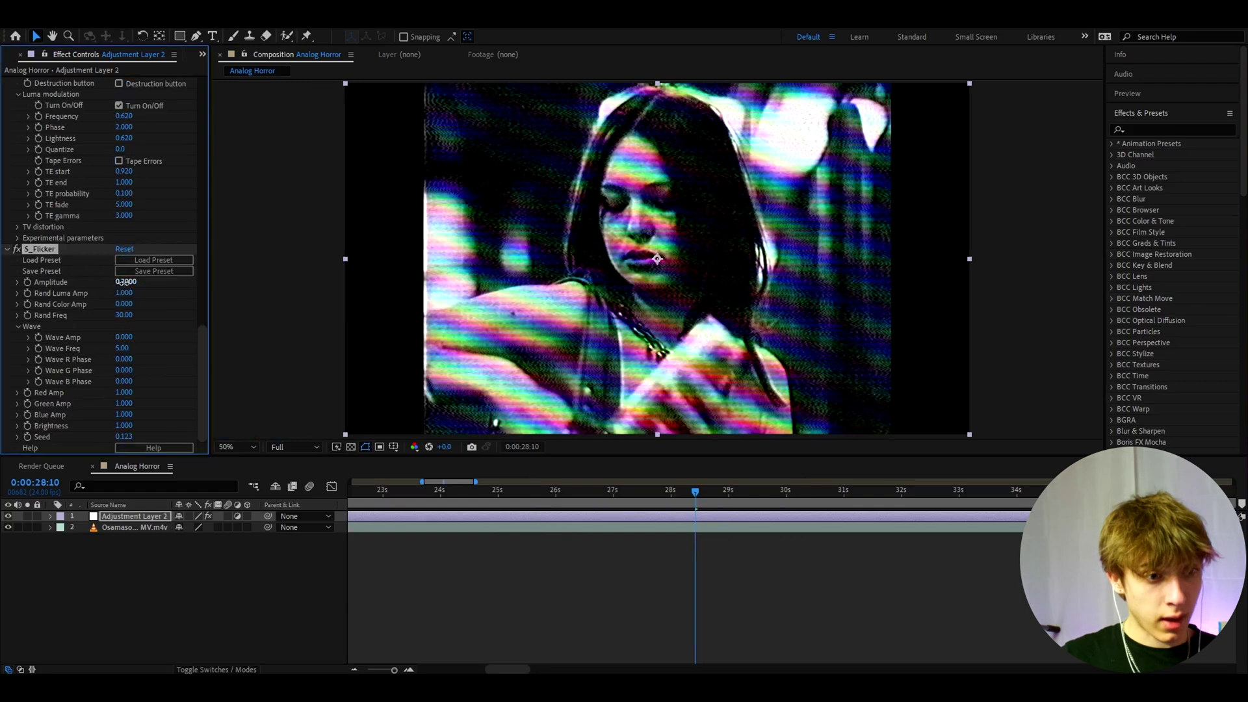
left_click(124, 283)
type("03")
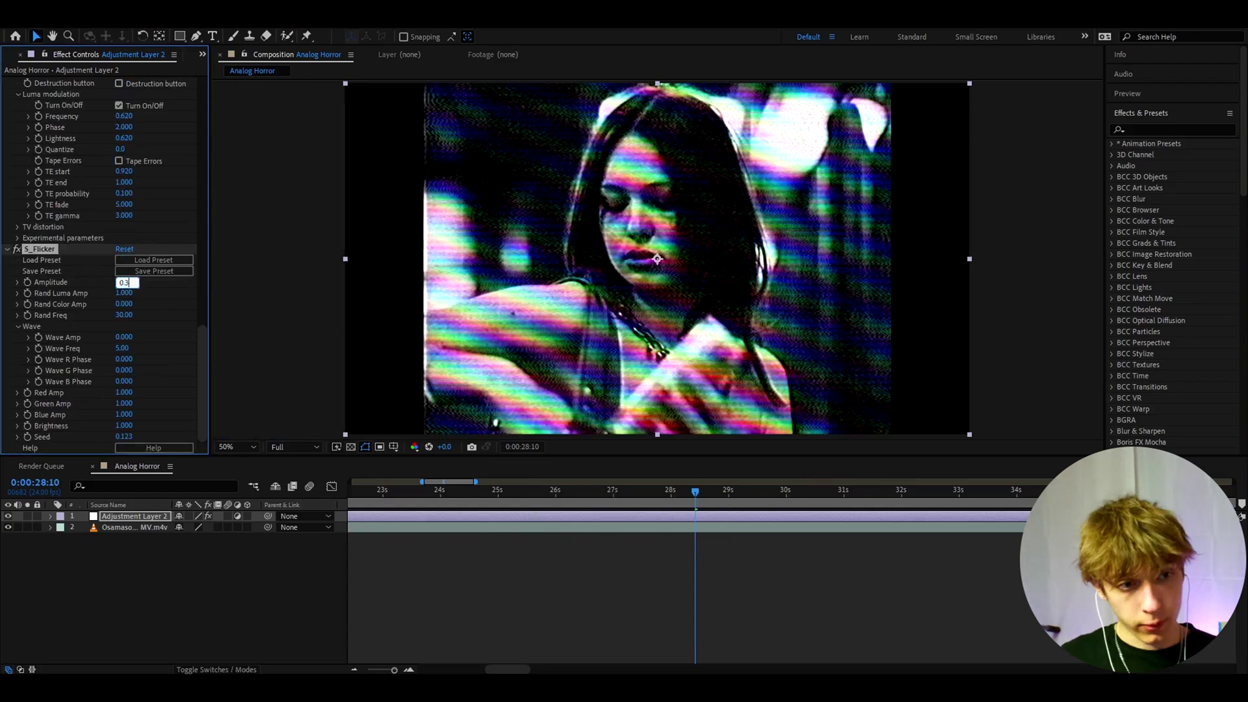
type(".3")
key("Return")
left_click(682, 513)
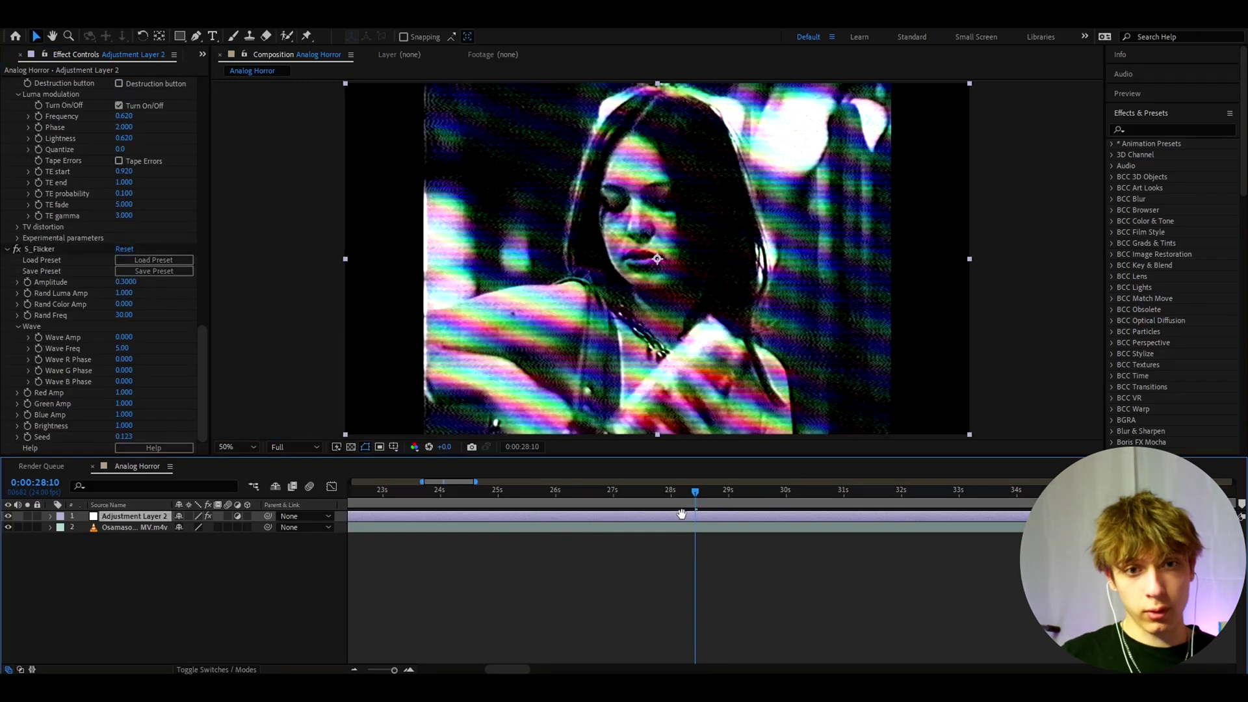
- Play a short preview of the flicker, then scroll through Effect Controls
key("space")
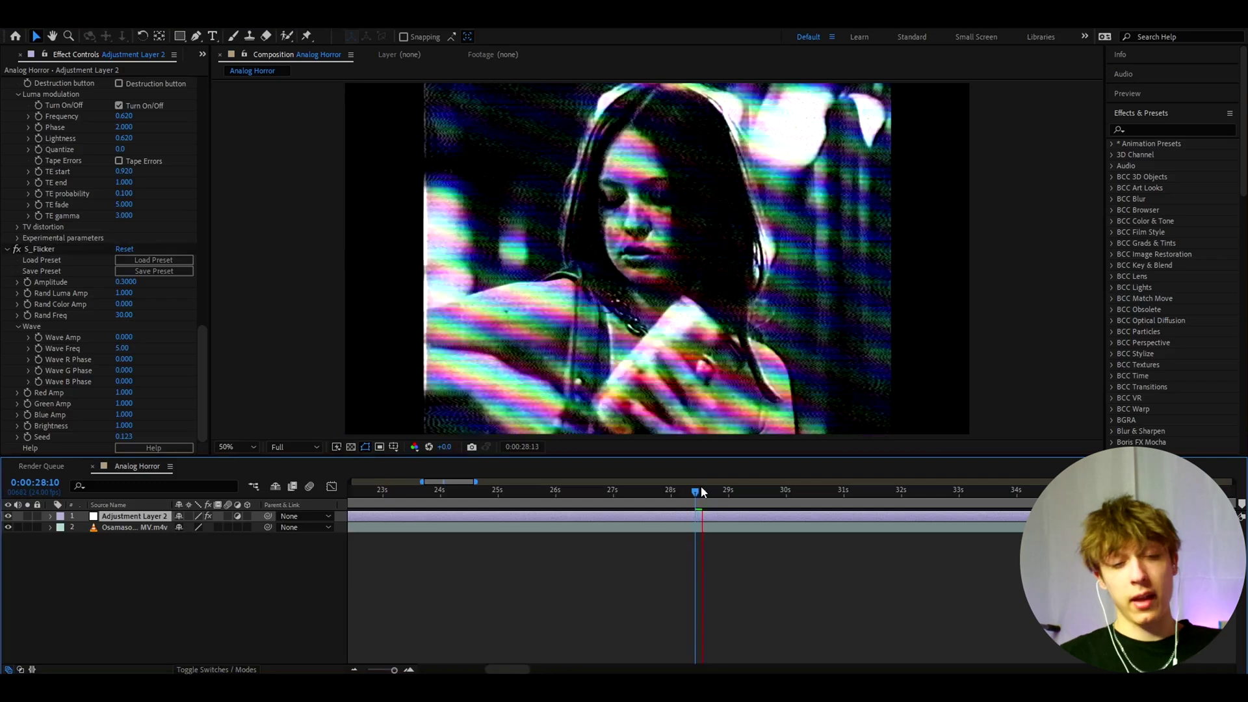
key("space")
scroll(38, 267, "down", 15)
scroll(39, 137, "up", 5)
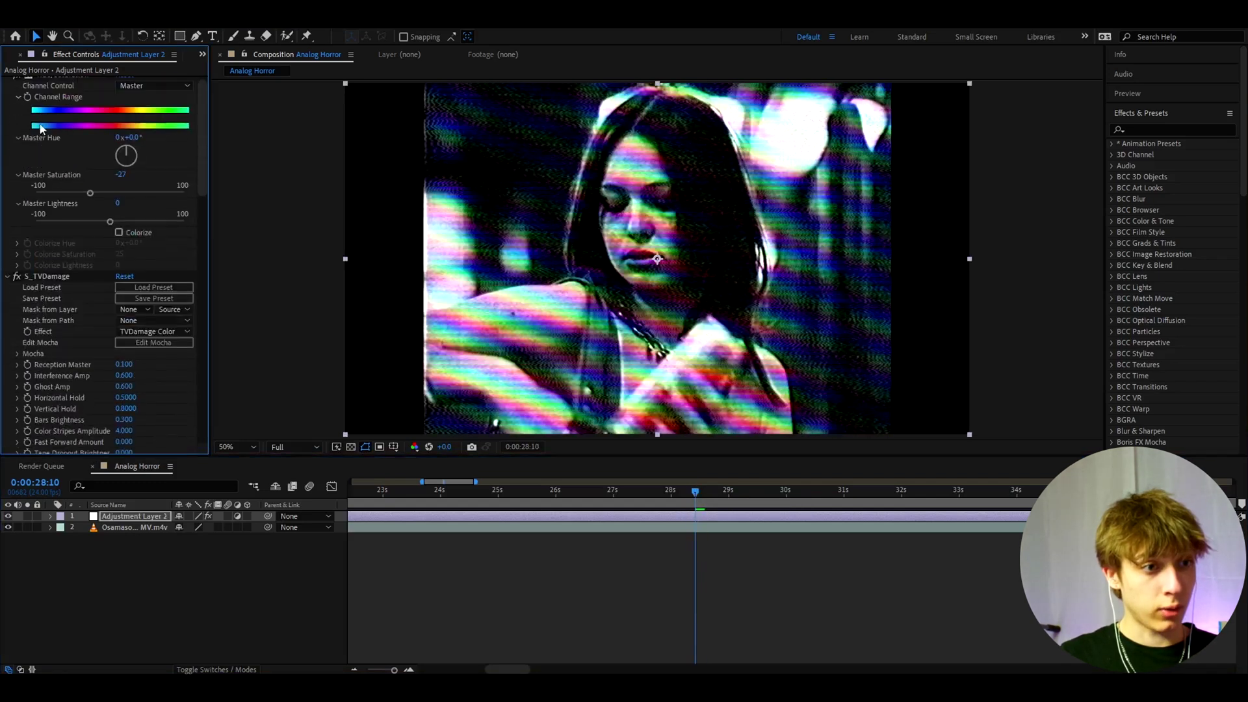
scroll(41, 290, "up", 10)
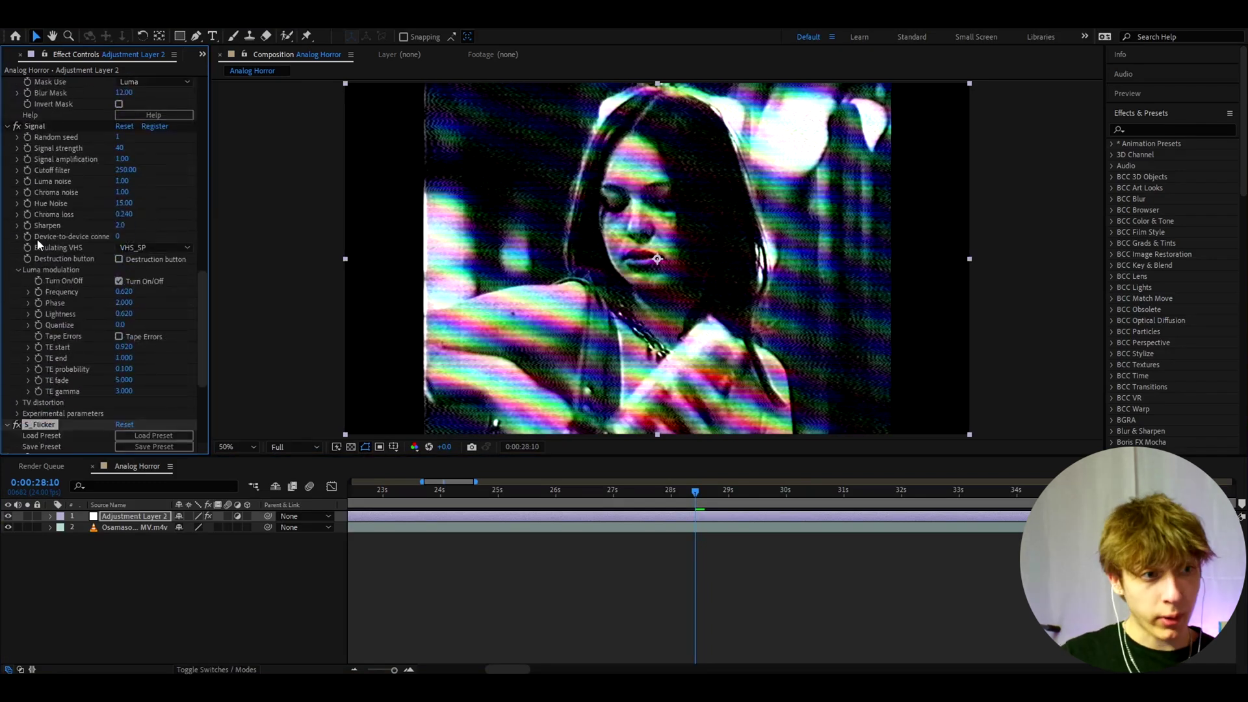
scroll(41, 195, "down", 5)
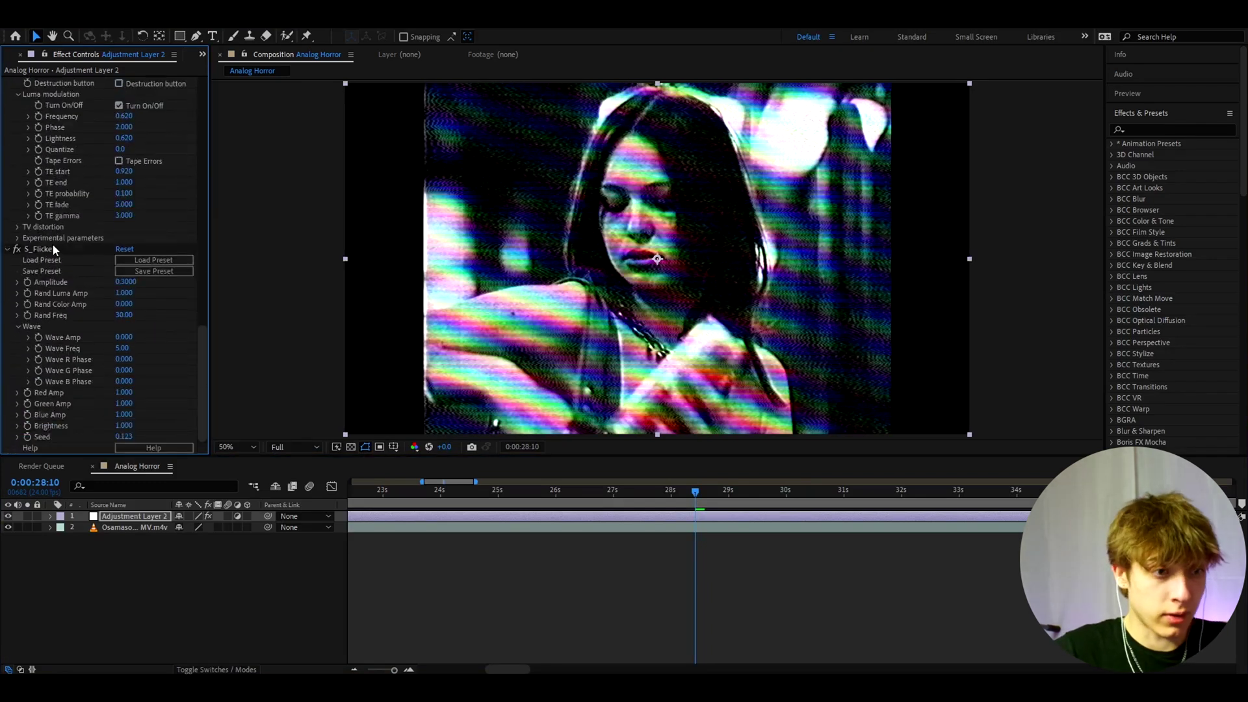
- Apply Fast Box Blur to Adjustment Layer 2 with Blur Radius 1.2
left_click(442, 515)
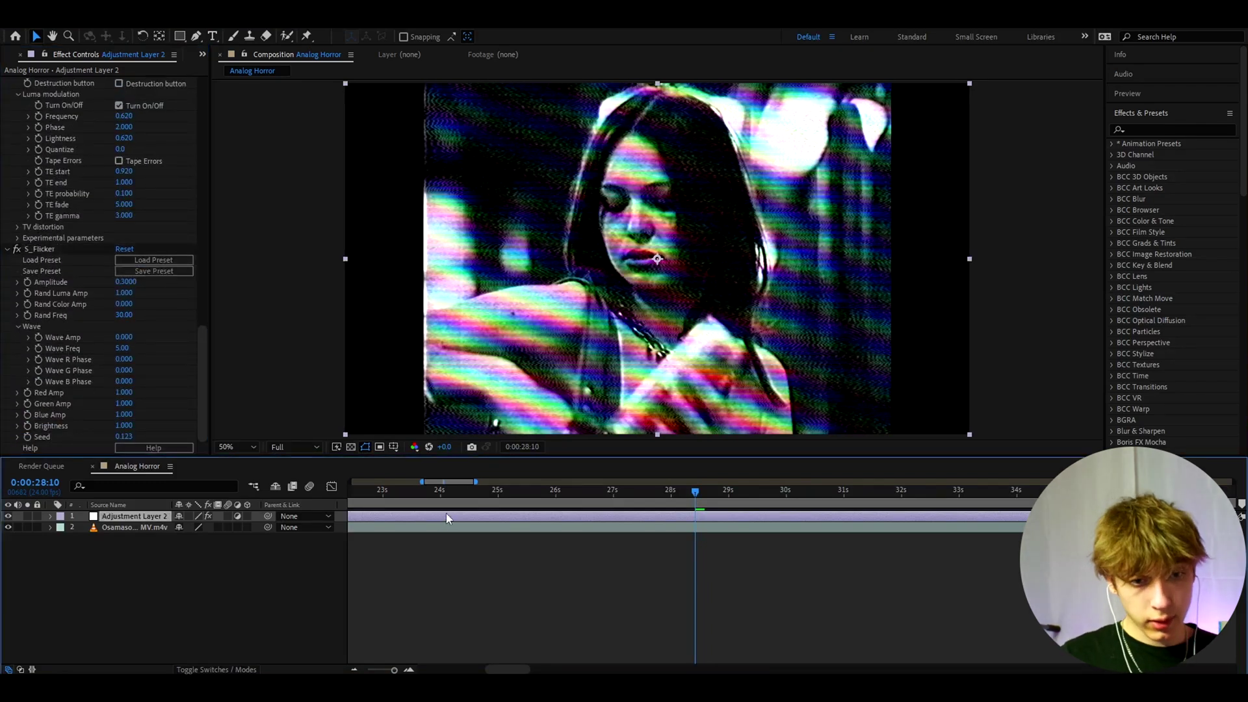
key("ctrl+space")
type("fast bo")
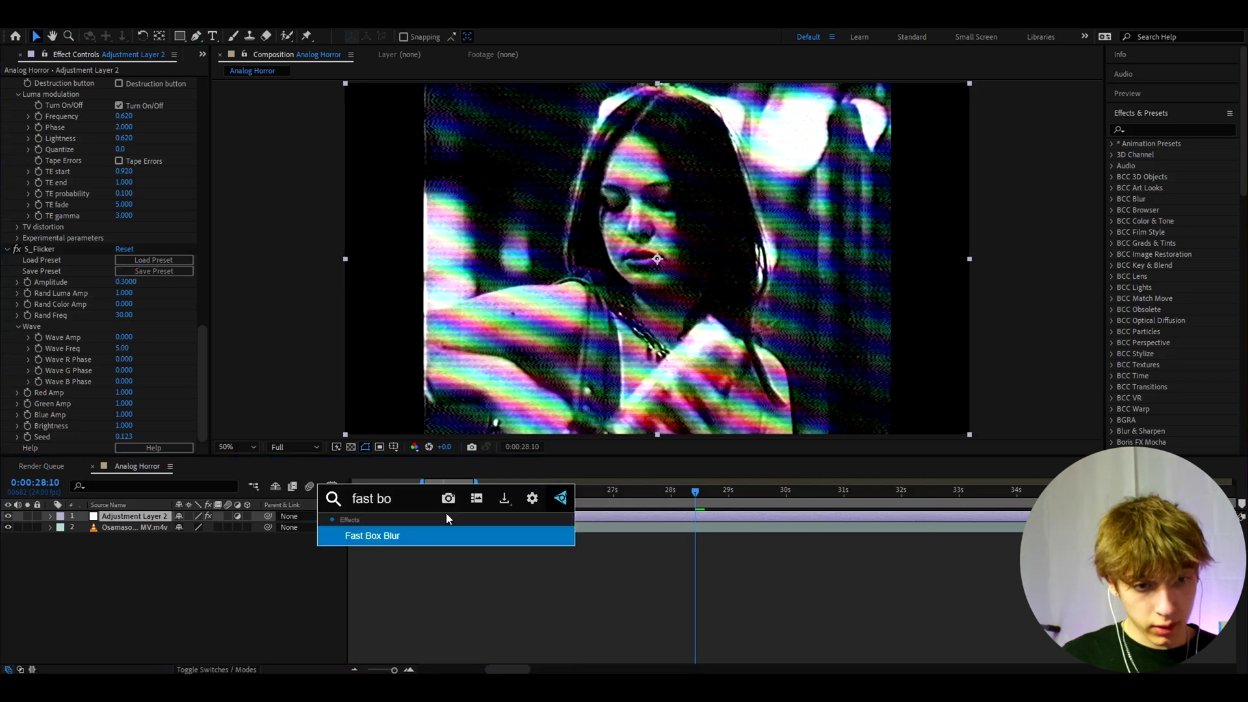
left_click(419, 534)
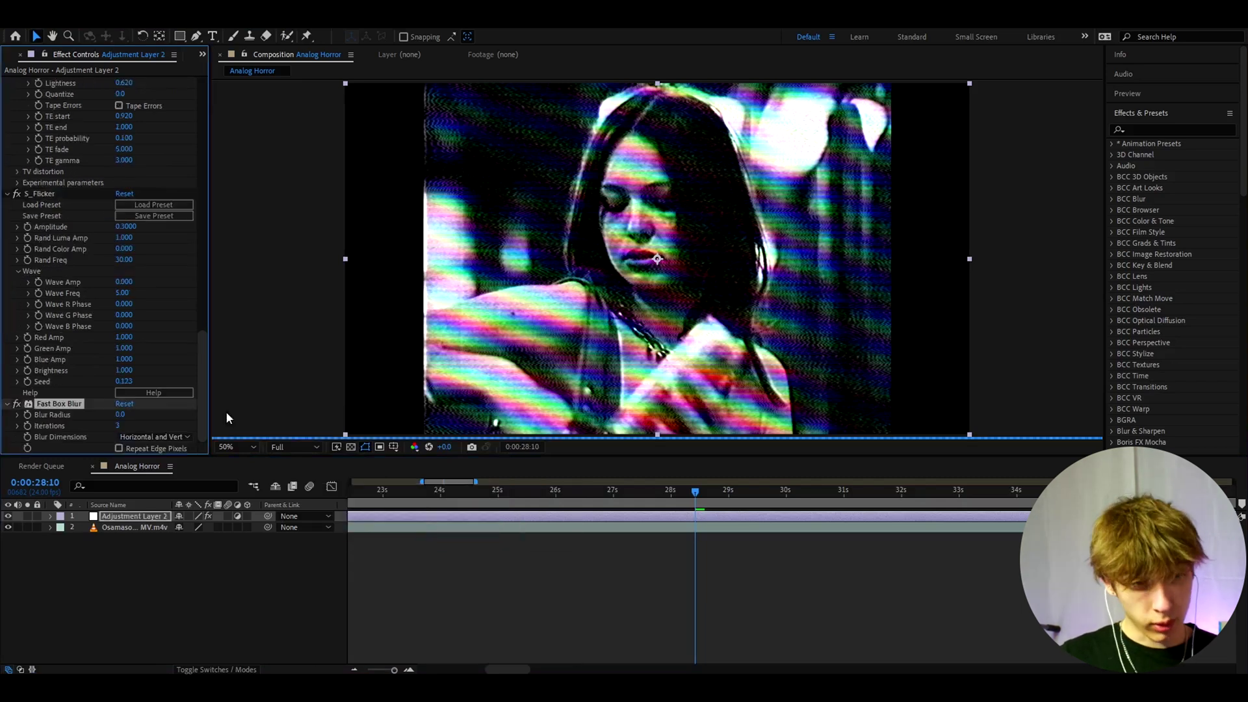
left_click(122, 414)
type("1")
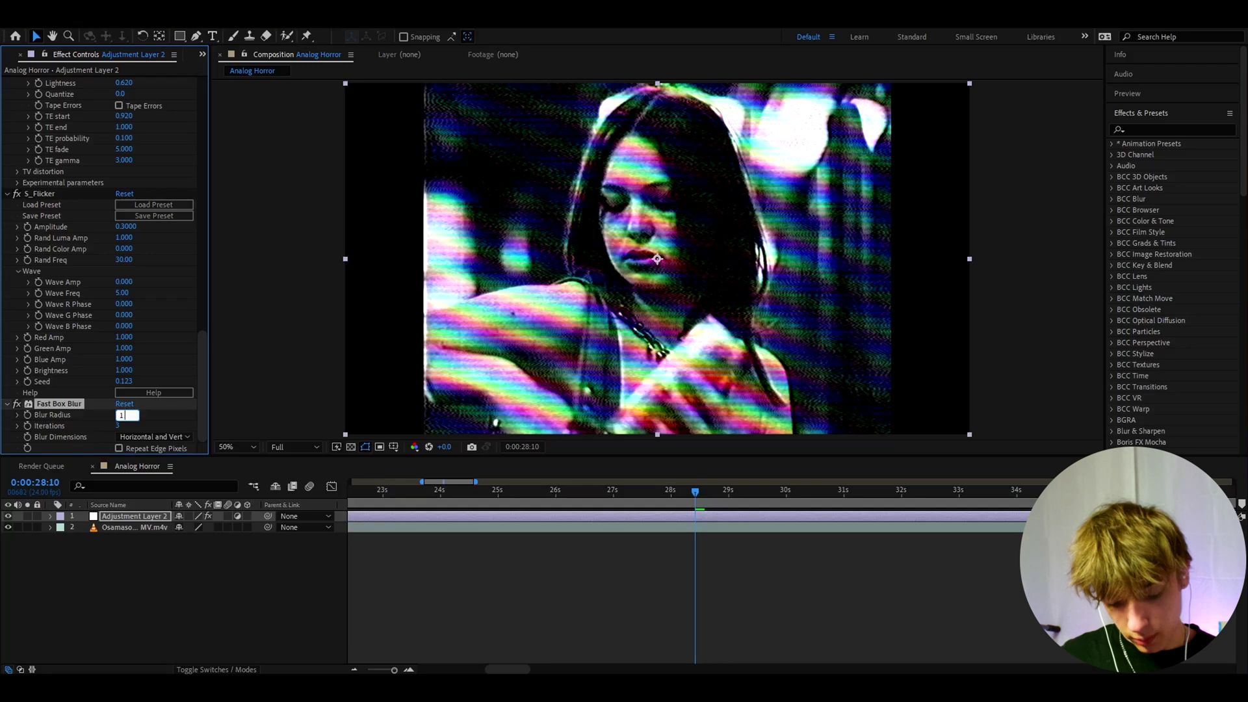
type(".2")
key("Return")
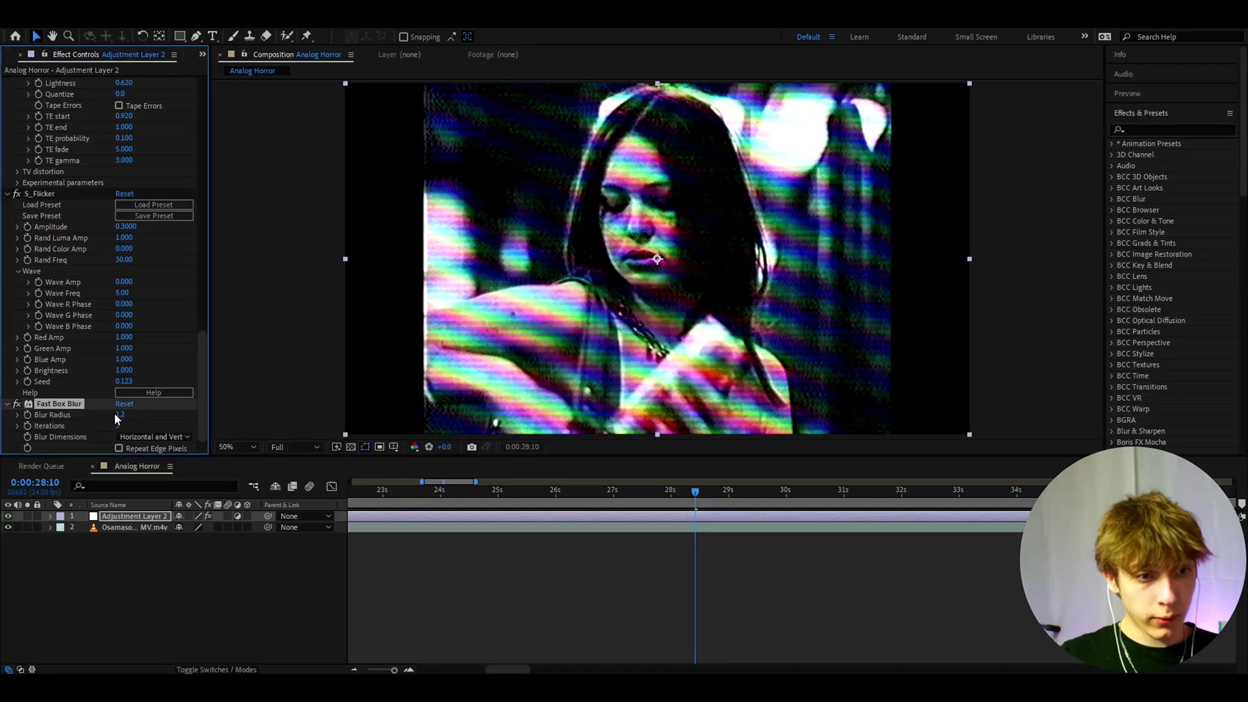
- Raise the blur radius to 2.0 and check the viewer at 25% and 50% zoom
left_click(120, 414)
type("2")
key("Return")
key("comma")
key("comma")
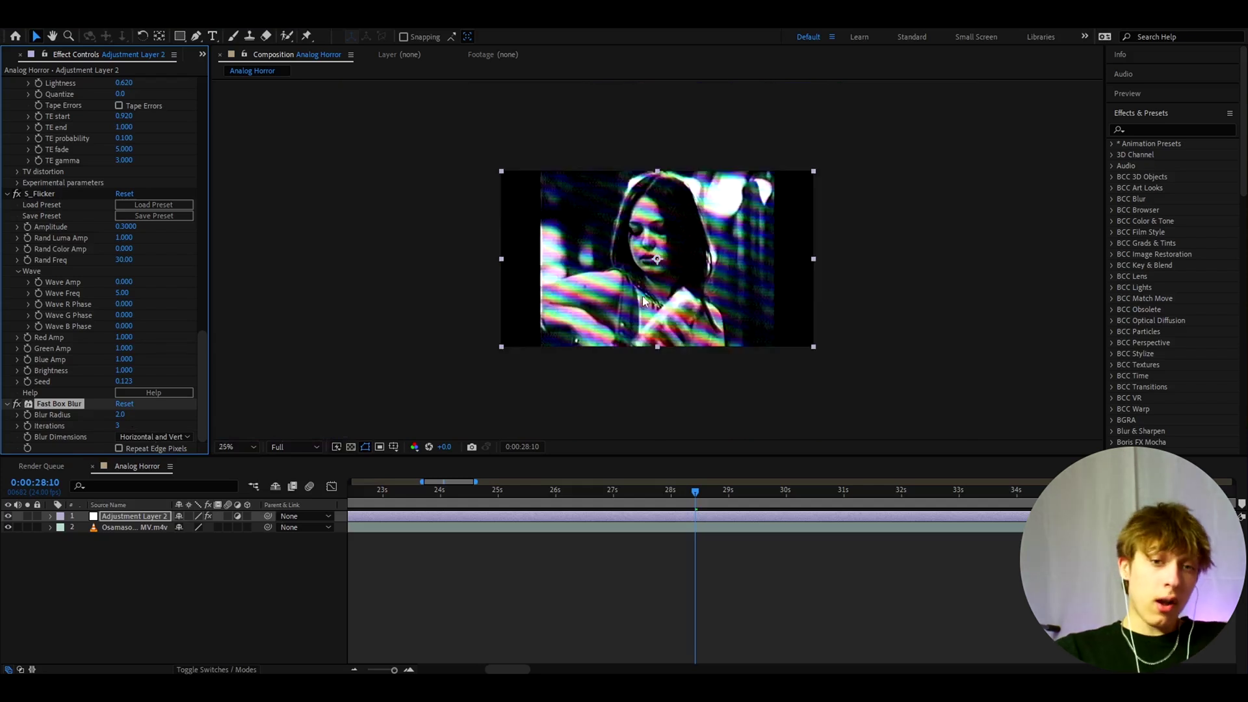
key("period")
key("period")
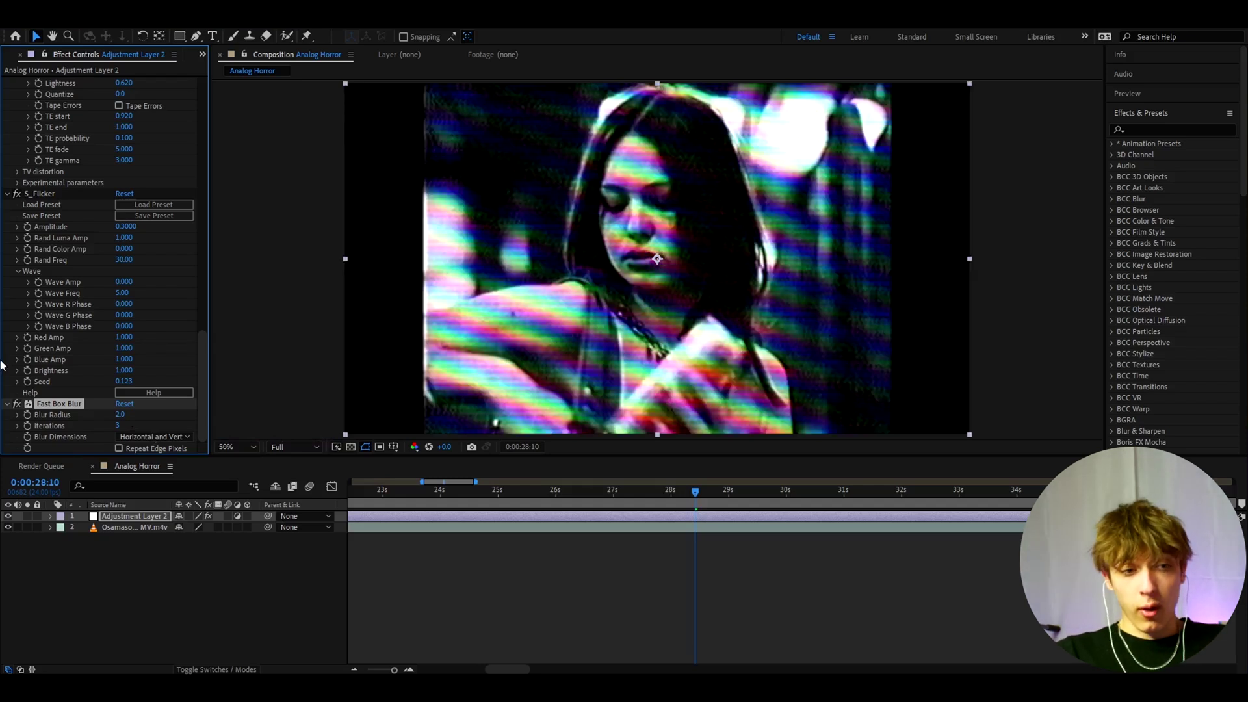
- Jump to 0:00:30:14, zoom out the timeline, and select the music video footage layer
left_click(737, 517)
left_click(820, 492)
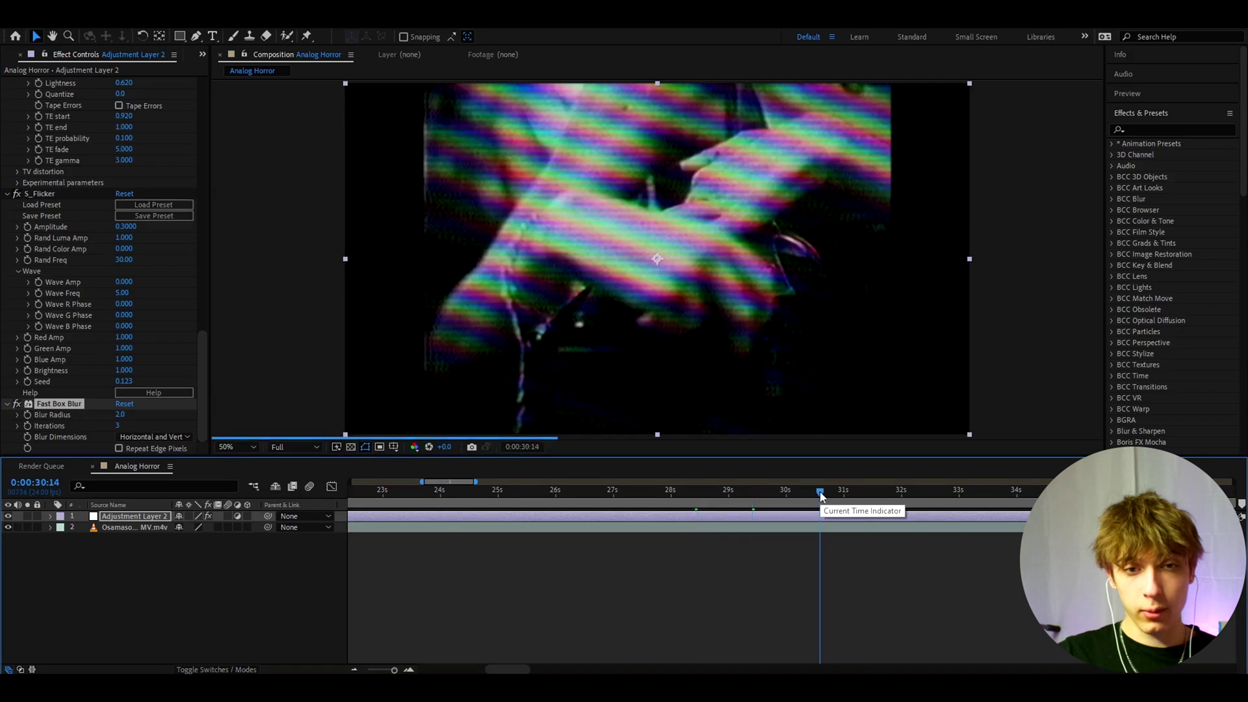
scroll(758, 512, "down", 2)
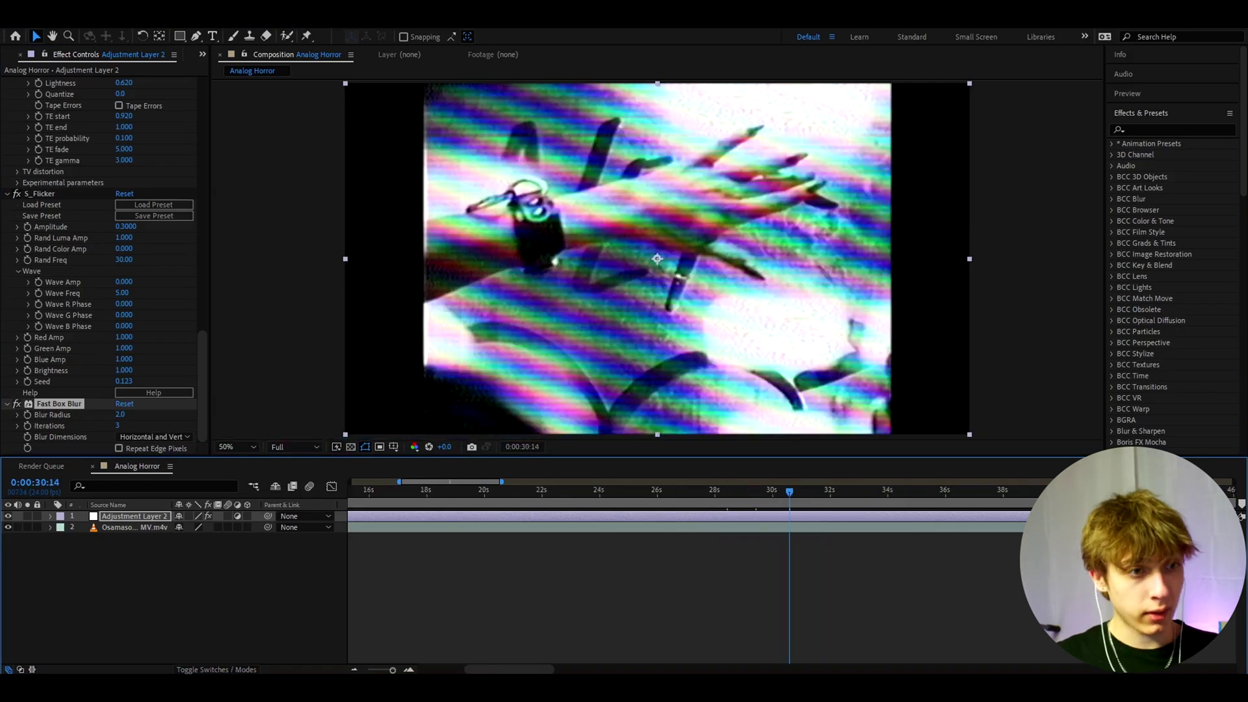
left_click(116, 528)
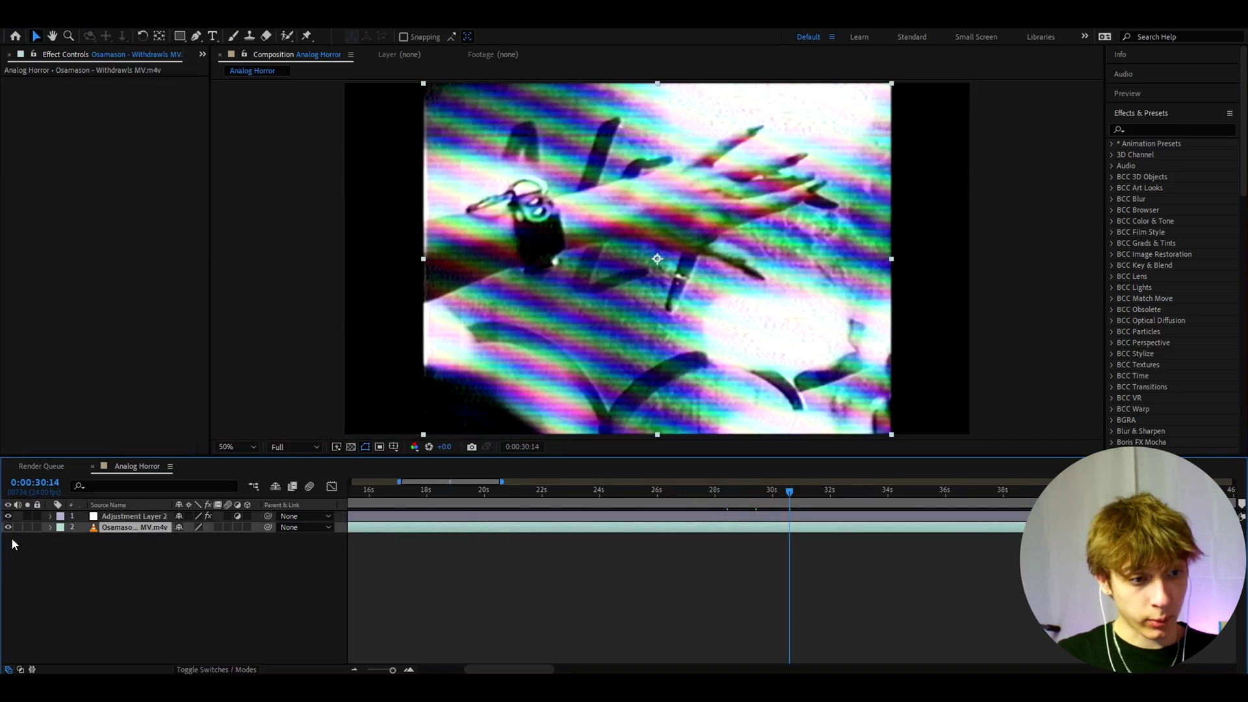
- Create a new adjustment layer above Adjustment Layer 2 and apply Motion Tile to it
left_click(120, 518)
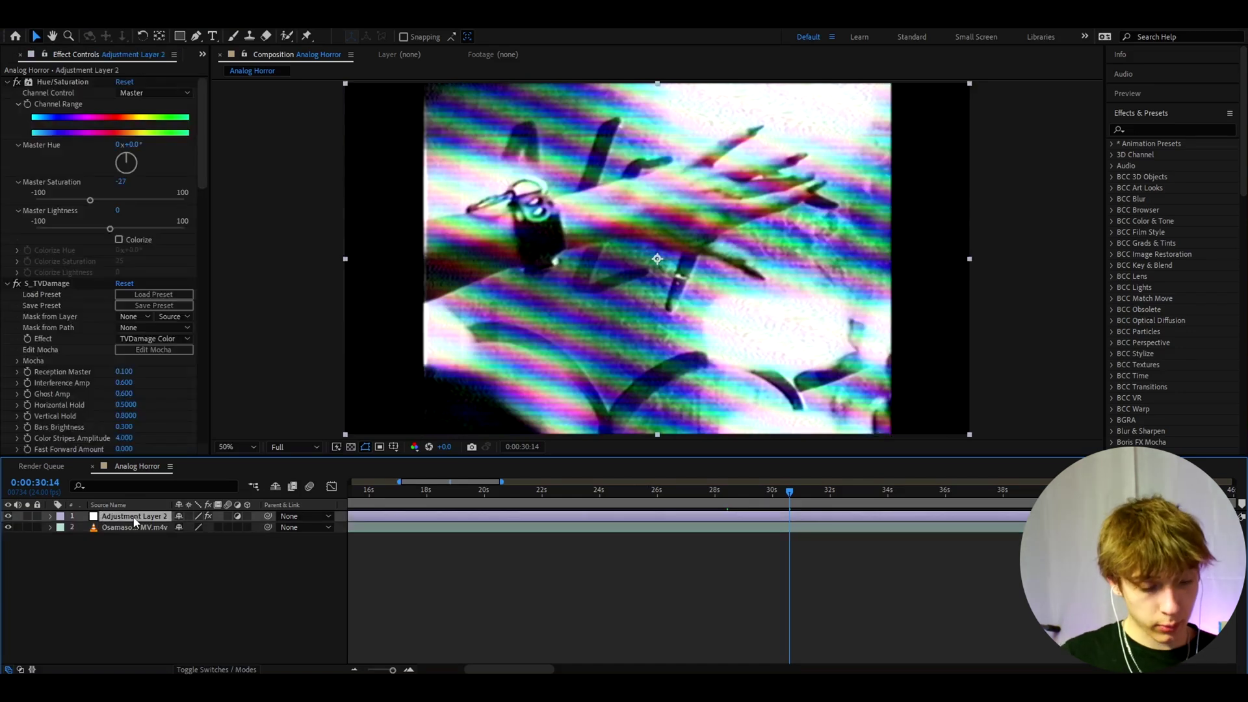
key("ctrl+alt+y")
key("ctrl+space")
type("mot")
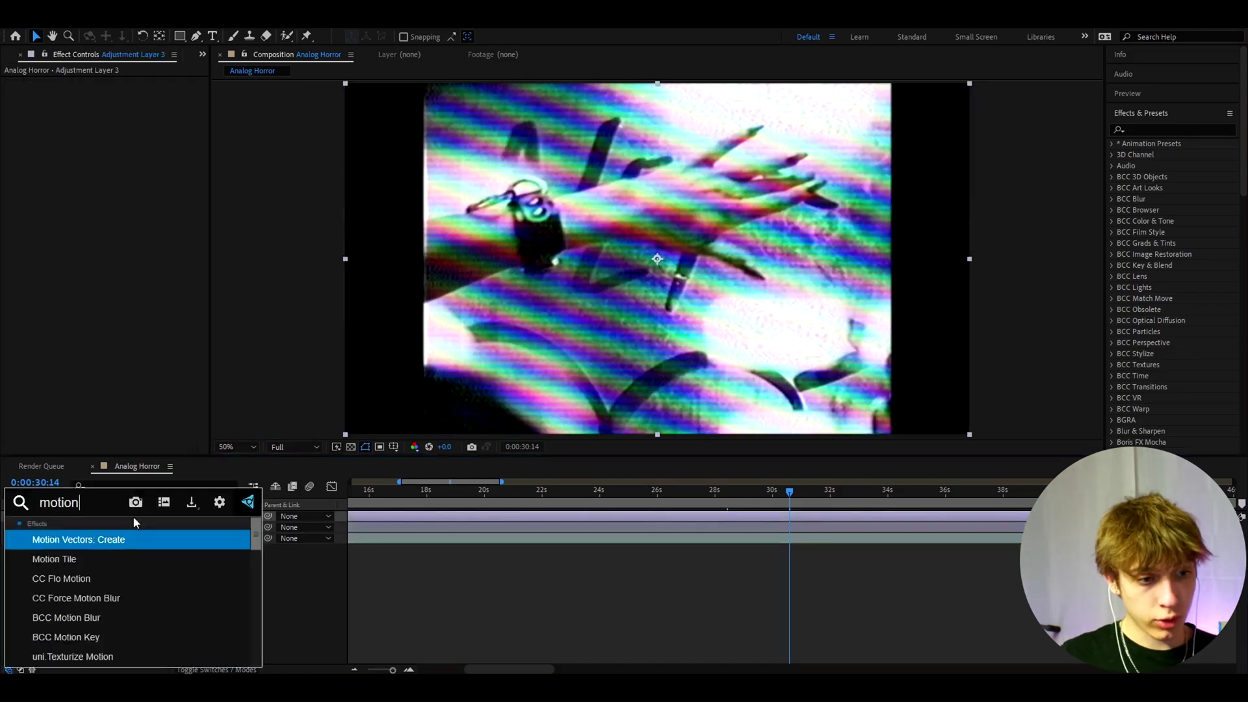
left_click(78, 561)
- Set Motion Tile Output Width to 75 to add black side bars
left_click(127, 126)
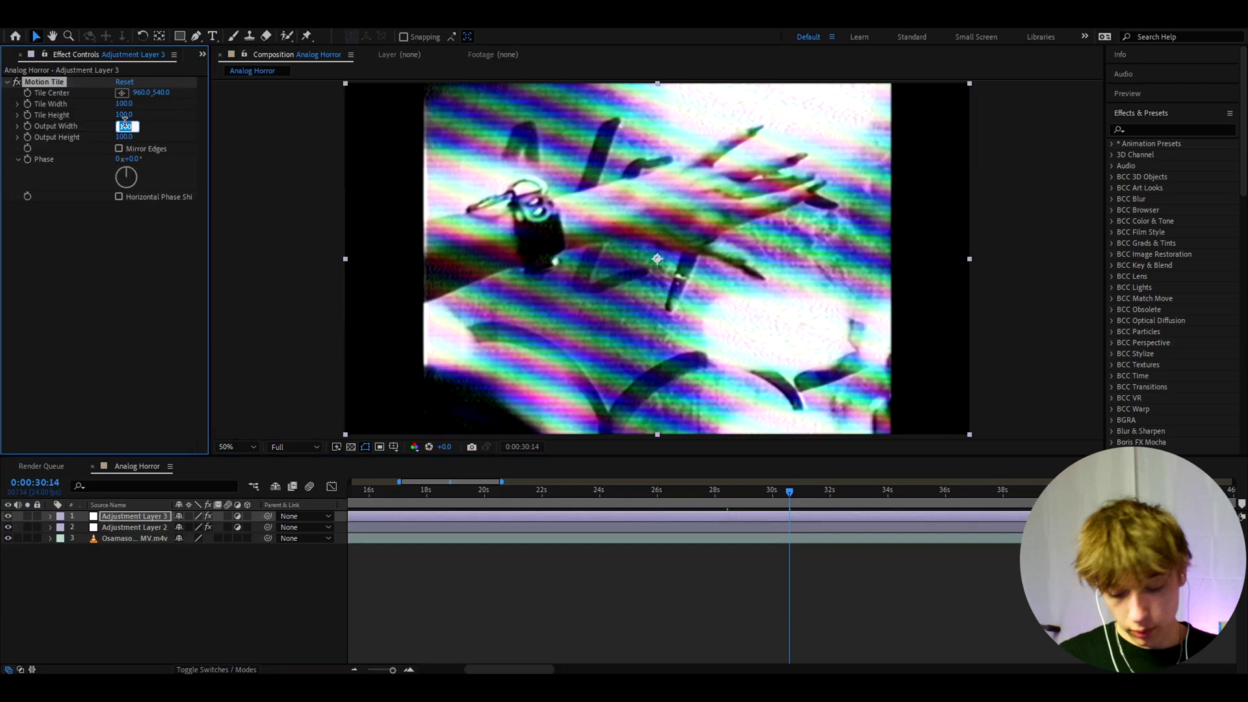
type("75")
key("Return")
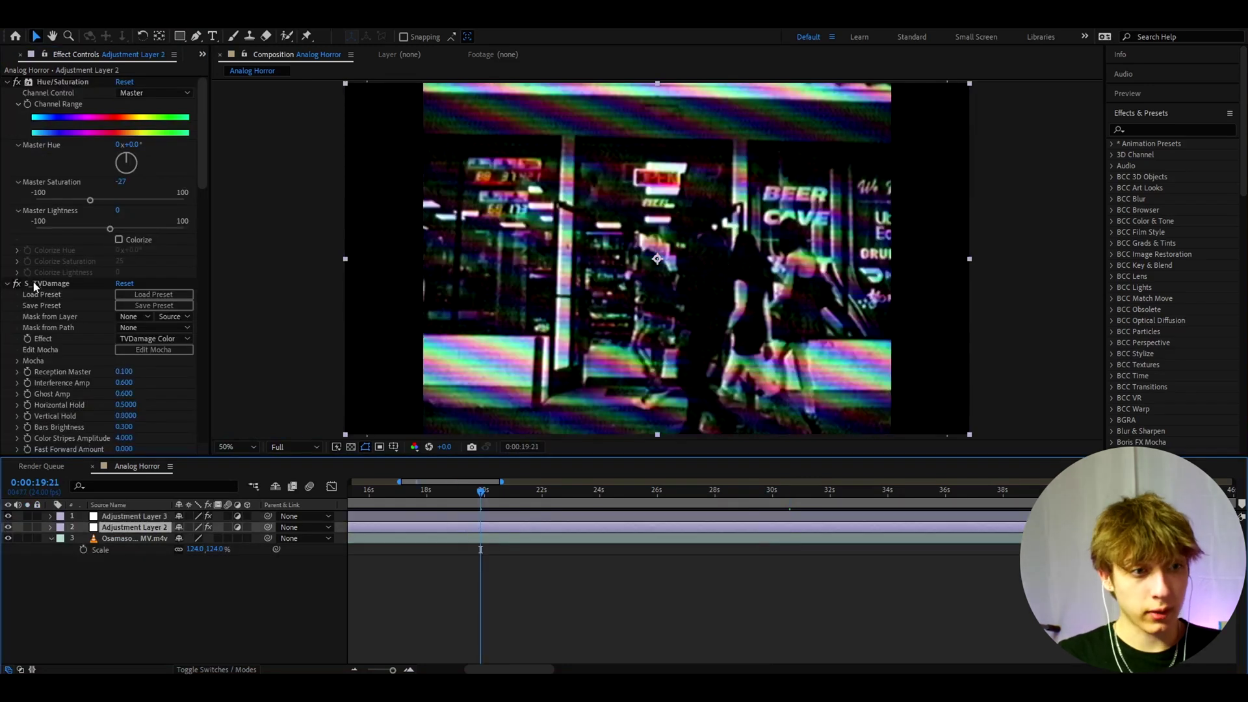
scroll(49, 292, "down", 5)
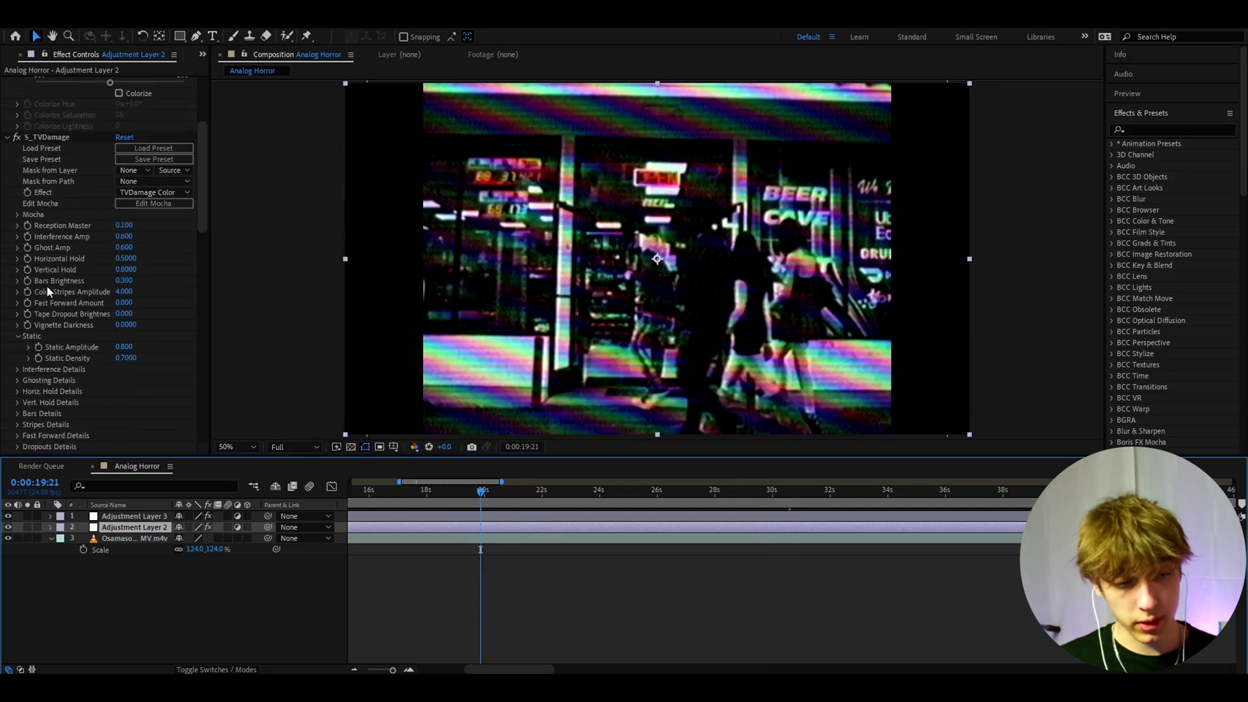
left_click(49, 292)
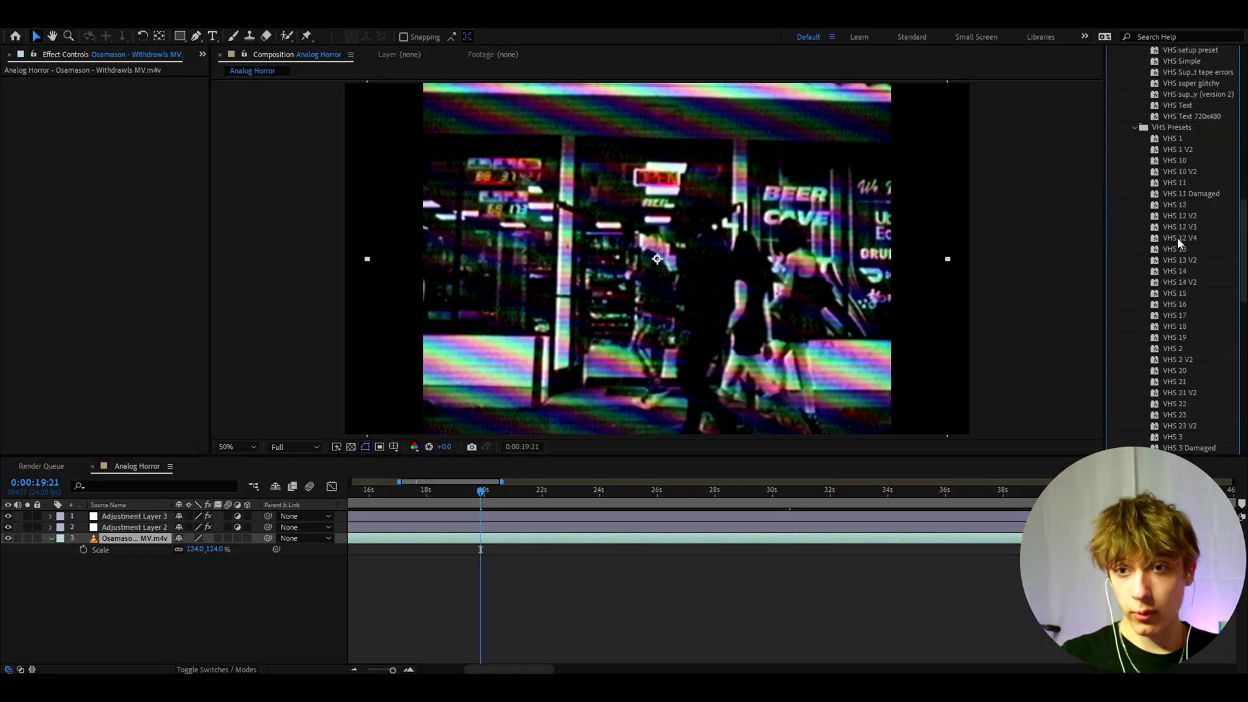
- Create Adjustment Layer 4 and drag the VHS 12 preset onto it
left_click_drag(1178, 206, 1177, 234)
scroll(1175, 236, "down", 2)
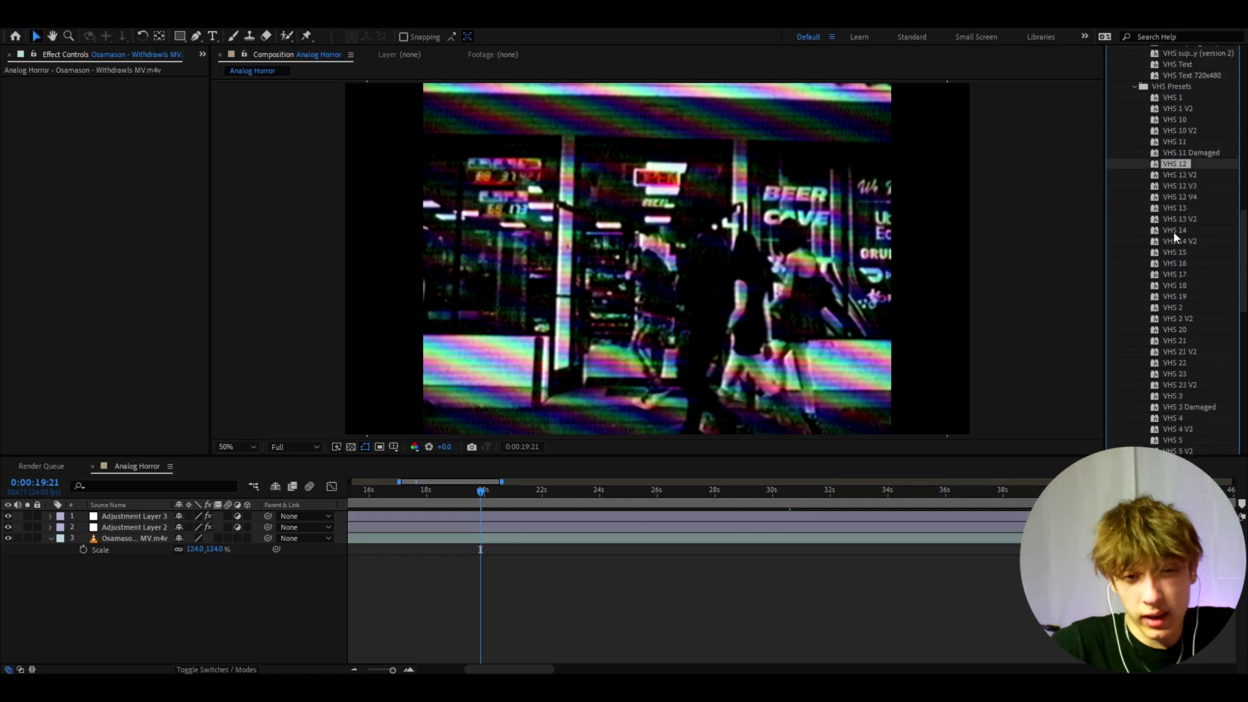
key("ctrl+alt+y")
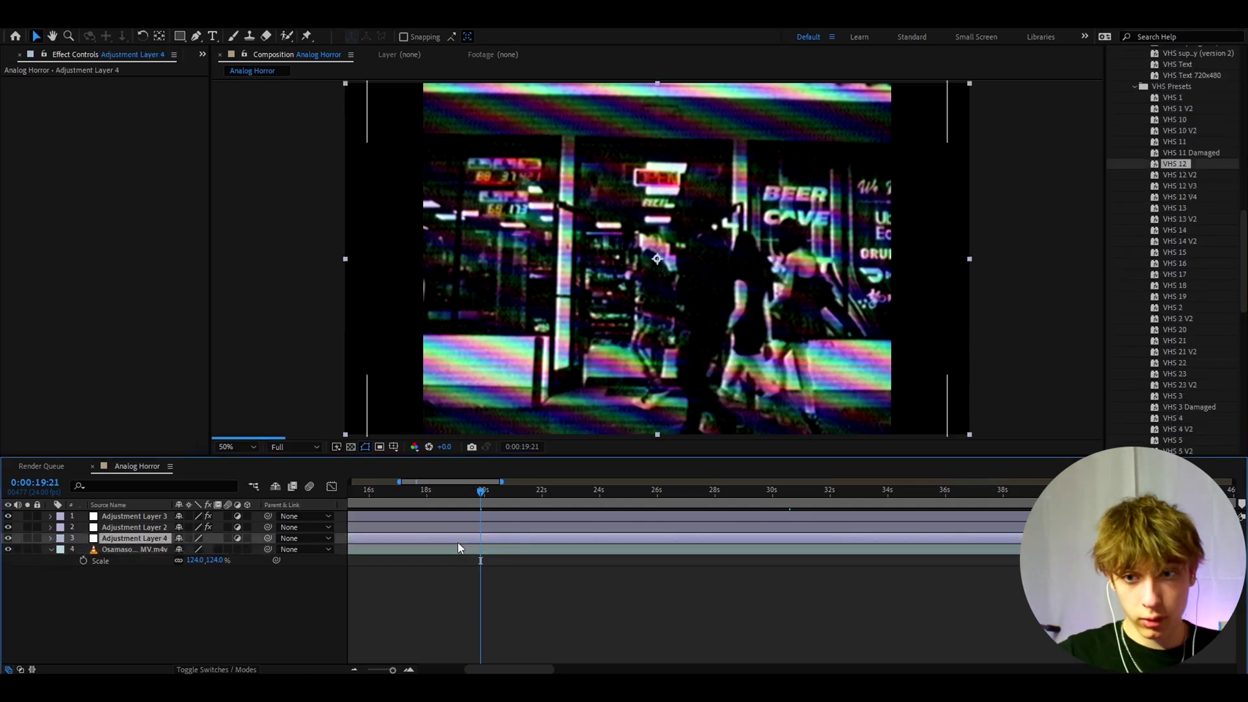
scroll(1202, 195, "down", 2)
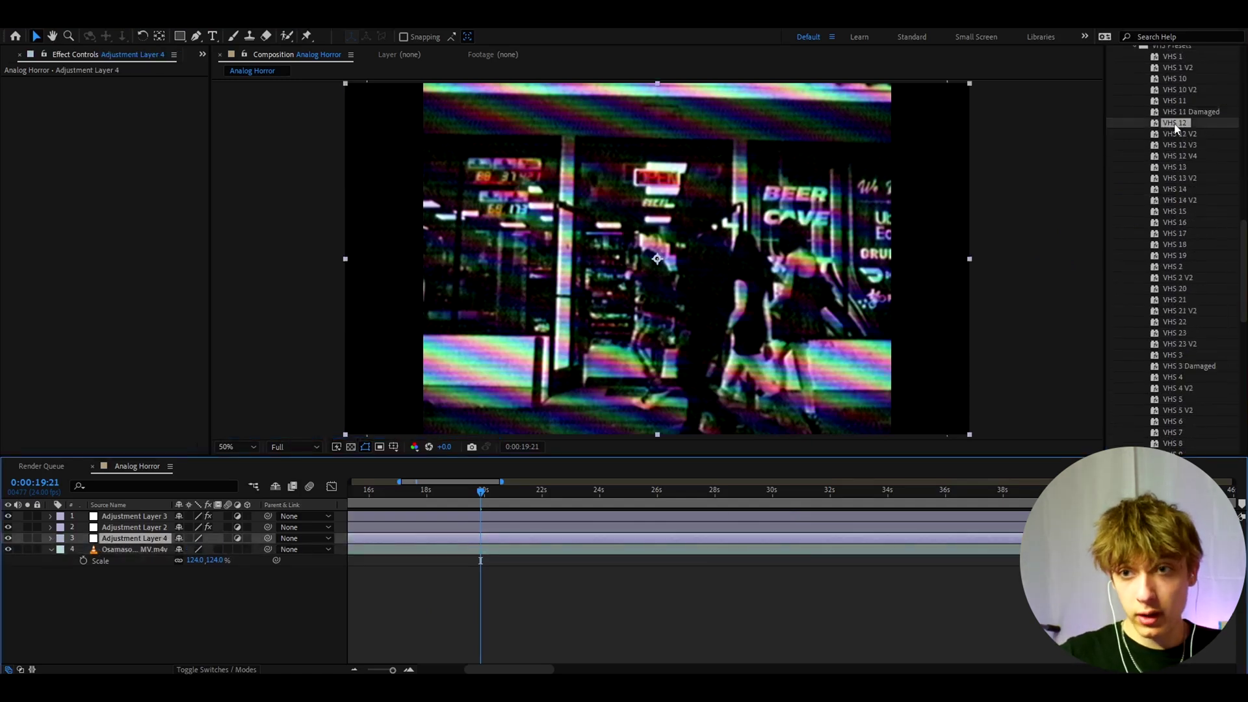
left_click_drag(1175, 125, 496, 541)
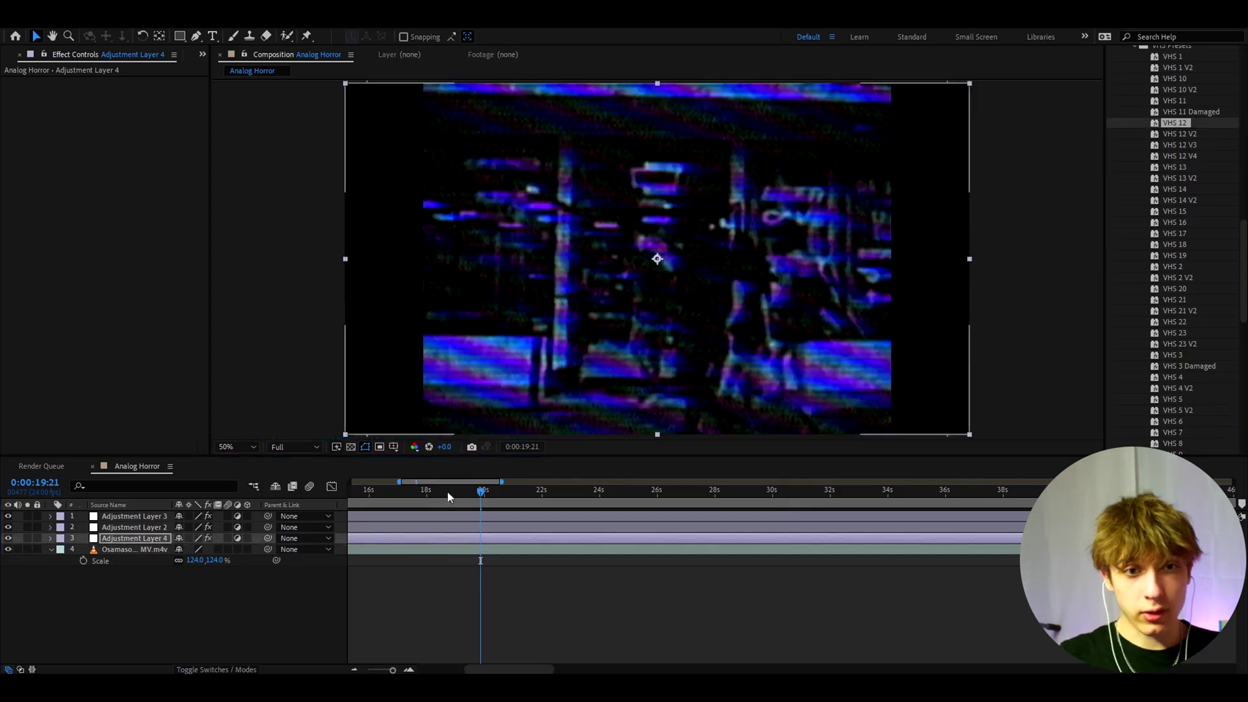
- Hide Adjustment Layer 2 and compare the look at 0:00:16:22 and 0:00:06:08
left_click(495, 500)
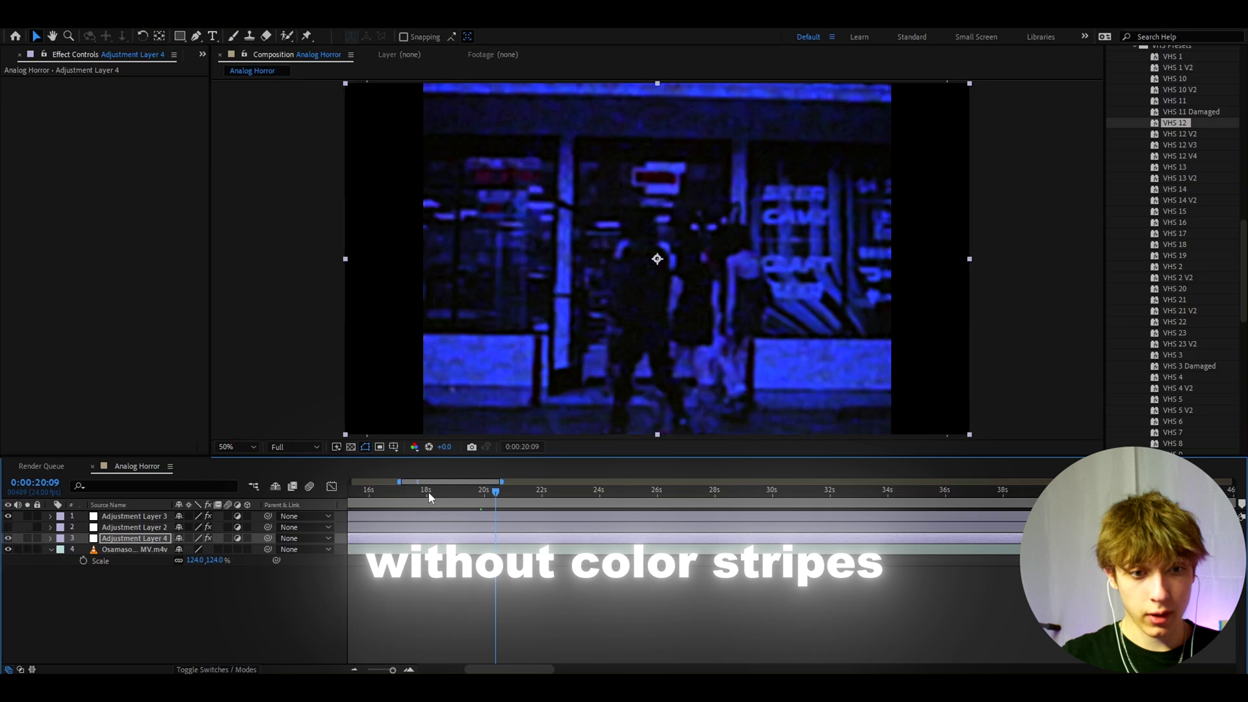
left_click(463, 494)
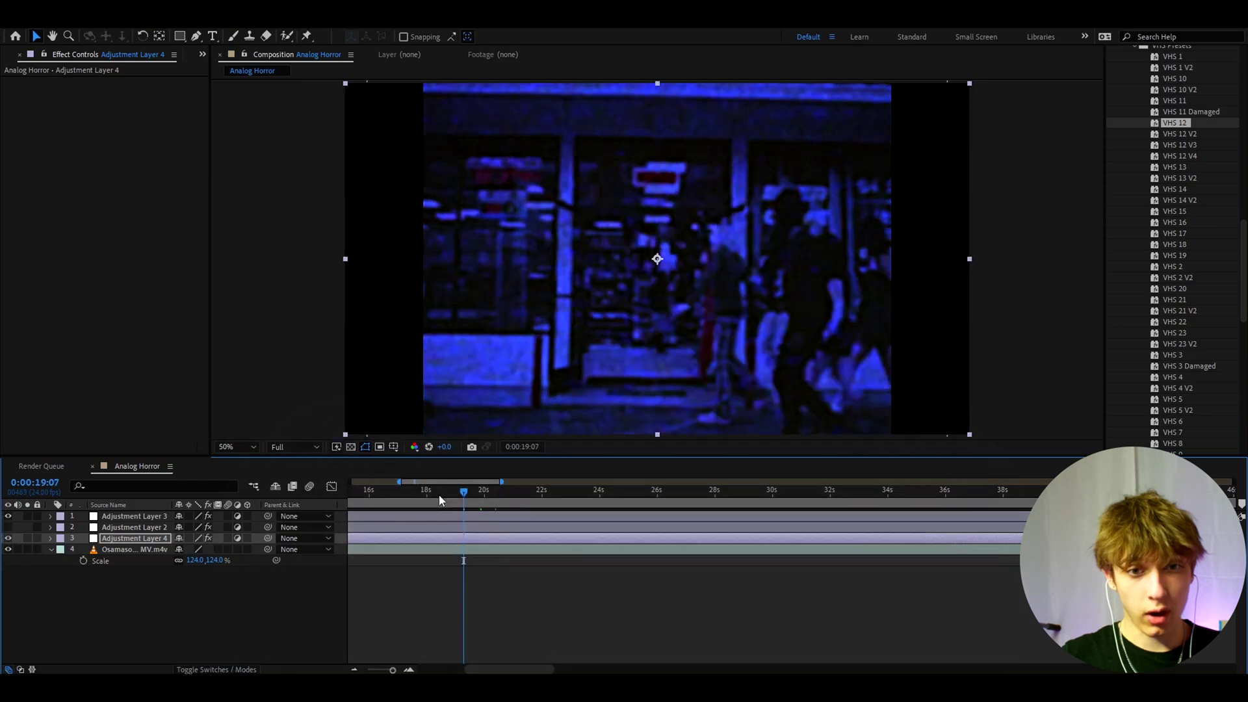
left_click(395, 494)
key("minus")
key("minus")
key("minus")
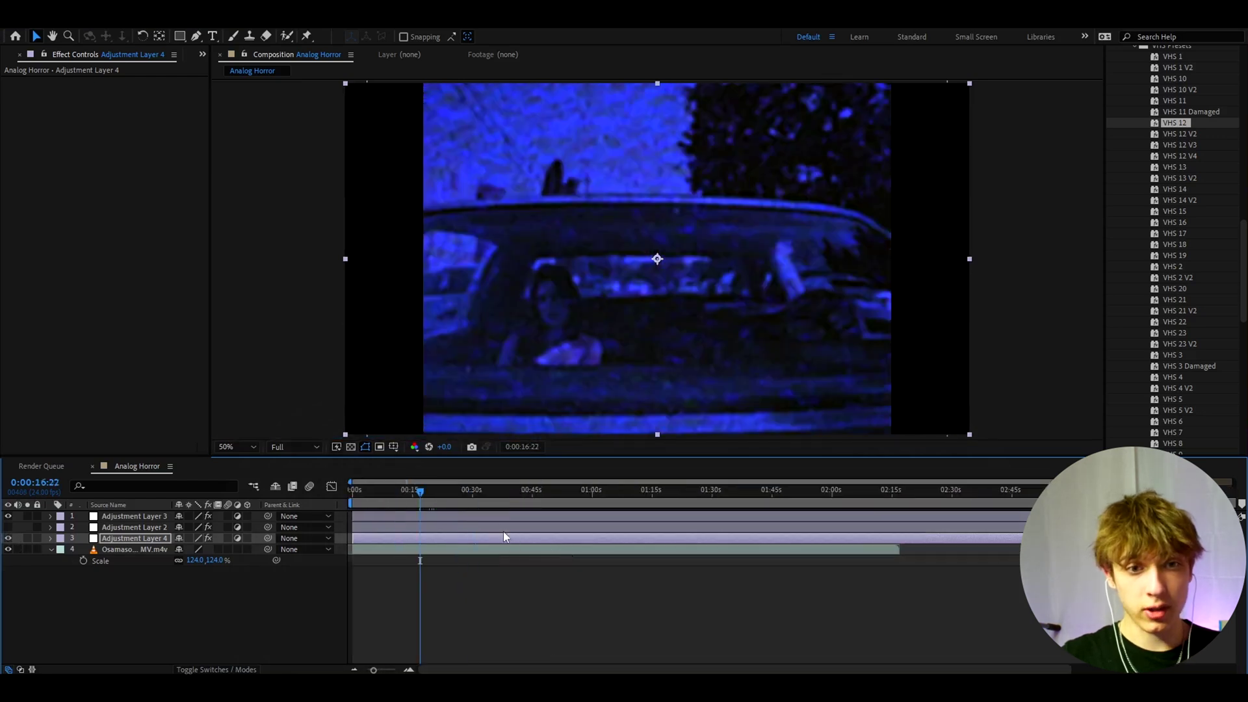
left_click(379, 506)
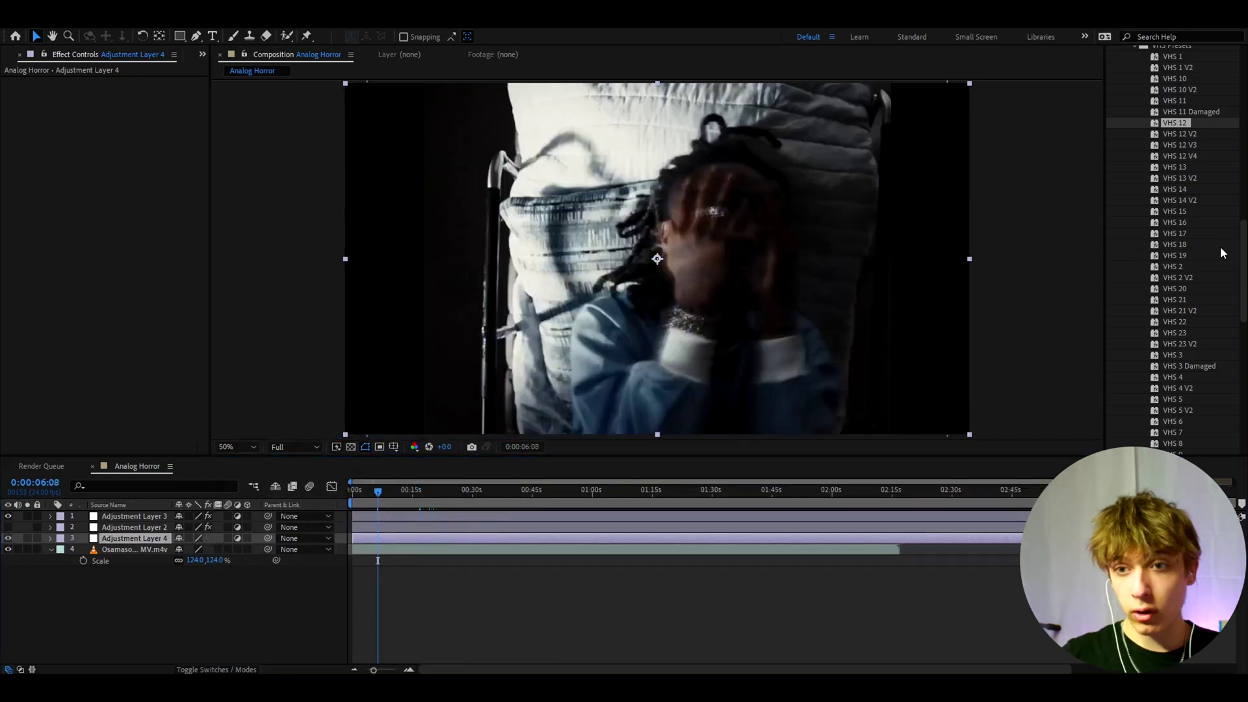